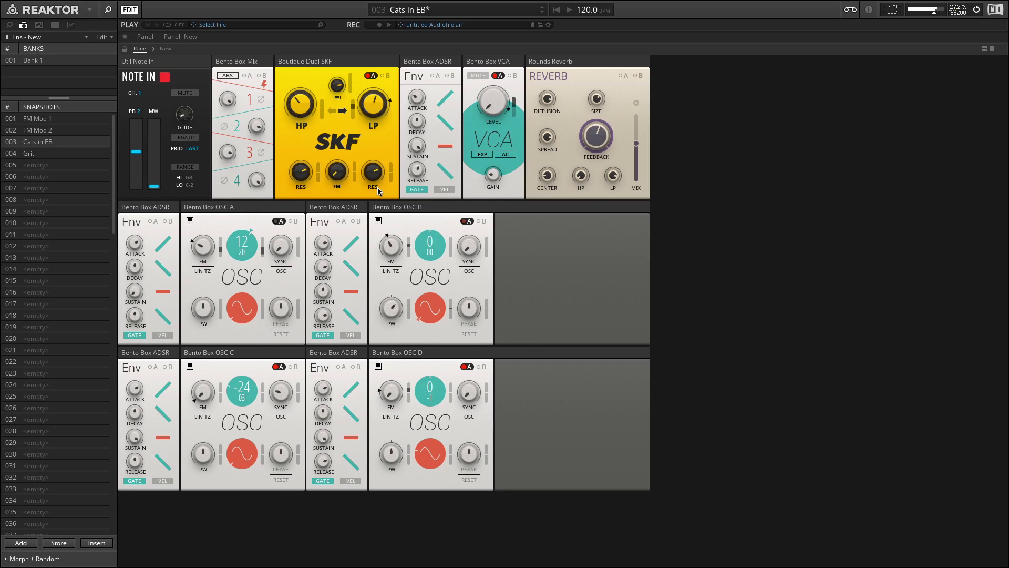
Drag the Boutique Dual SKF low-pass cutoff down from 1.22 kHz toward 489 Hz.
{"action": "mouse_move", "coordinate": [370, 111]}
{"action": "left_mouse_down"}
{"action": "mouse_move", "coordinate": [367, 142]}
{"action": "mouse_move", "coordinate": [378, 74]}
{"action": "mouse_move", "coordinate": [373, 170]}
{"action": "mouse_move", "coordinate": [382, 100]}
{"action": "left_mouse_up"}
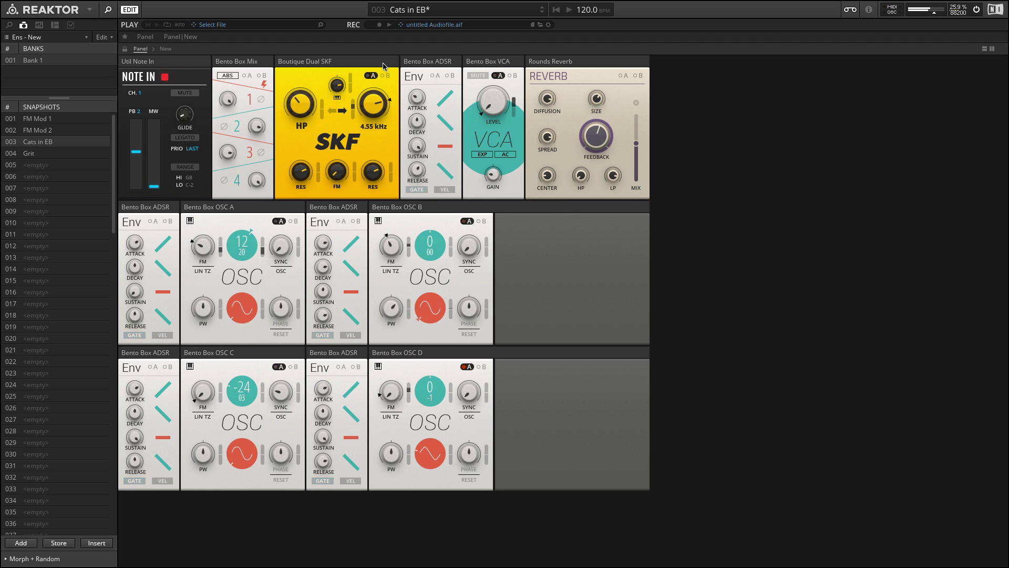
Recall snapshot 004 Grit, then 001 FM Mod 1, and set the SKF LP cutoff to 1.58 kHz.
{"action": "left_click", "coordinate": [34, 152]}
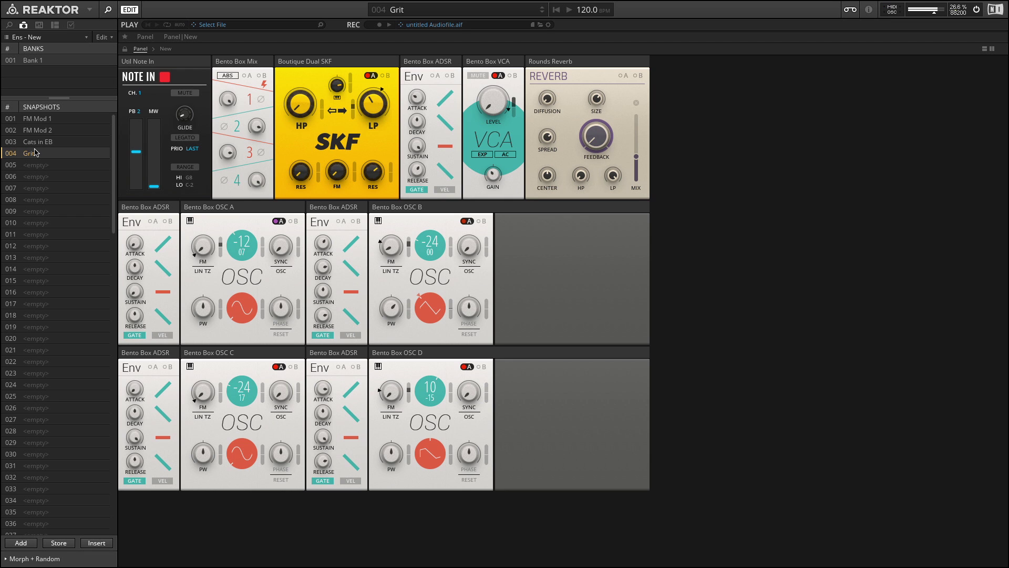
{"action": "left_click", "coordinate": [64, 119]}
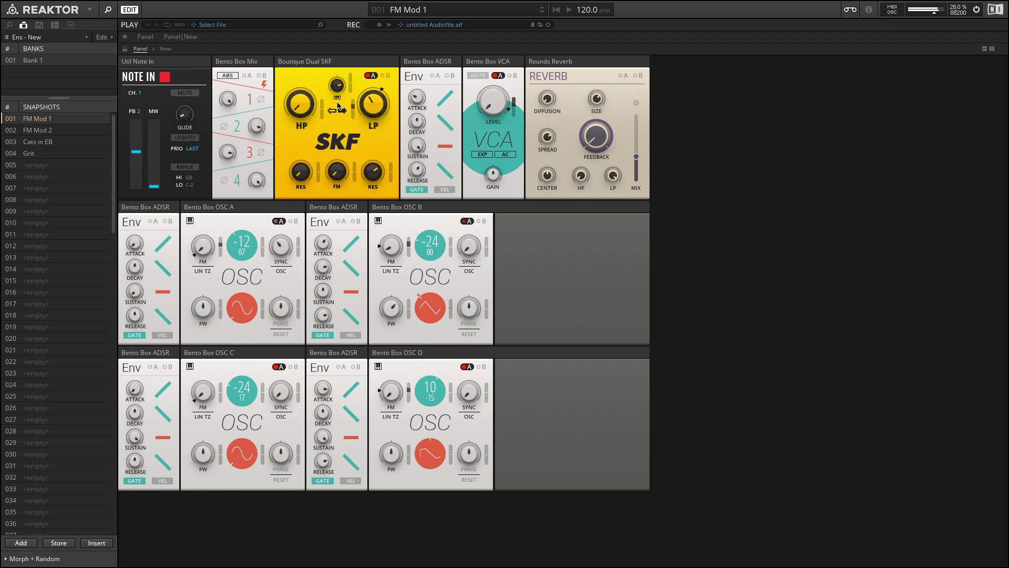
{"action": "left_click_drag", "start_coordinate": [373, 104], "coordinate": [377, 153]}
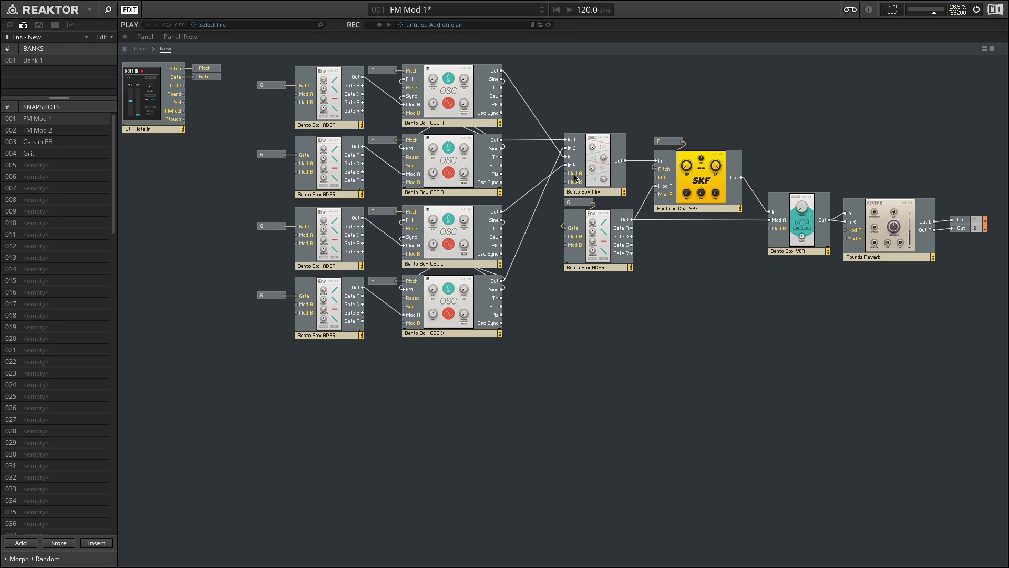
In structure view, select the four envelope and oscillator pairs and move them left and down.
{"action": "left_click", "coordinate": [166, 48]}
{"action": "left_click_drag", "start_coordinate": [250, 66], "coordinate": [393, 269]}
{"action": "left_click_drag", "start_coordinate": [387, 316], "coordinate": [443, 349]}
{"action": "left_click_drag", "start_coordinate": [466, 178], "coordinate": [342, 271]}
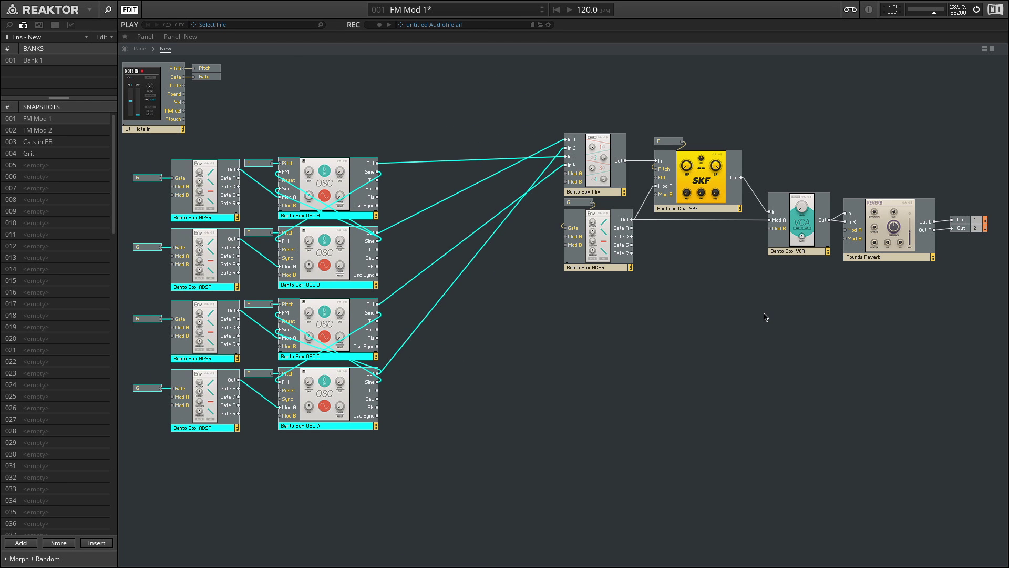
Trace the wiring of the filter envelope, VCA, Dual SKF, Rounds Reverb, OSC A and Mix.
{"action": "left_click", "coordinate": [592, 247]}
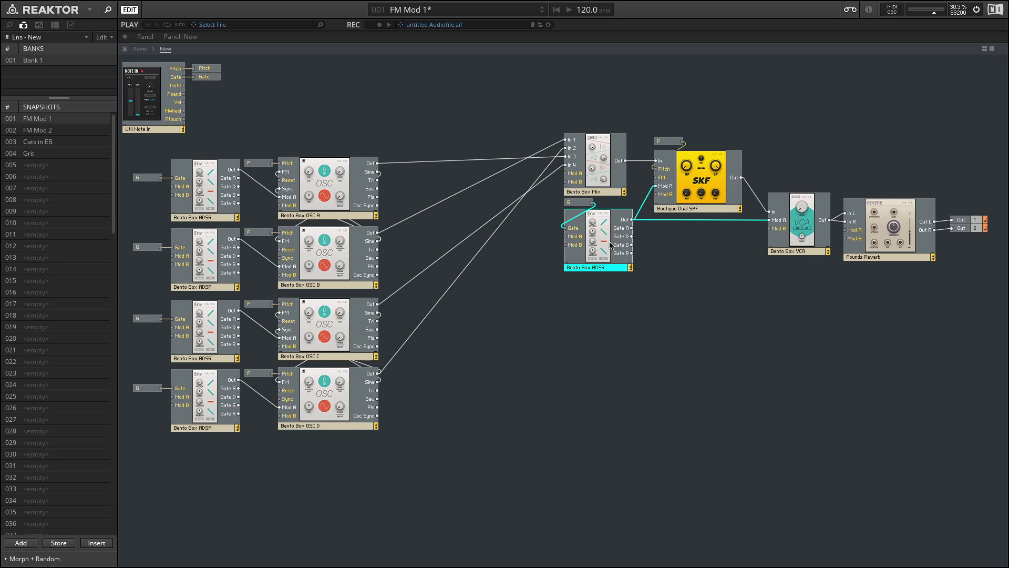
{"action": "left_click", "coordinate": [814, 231]}
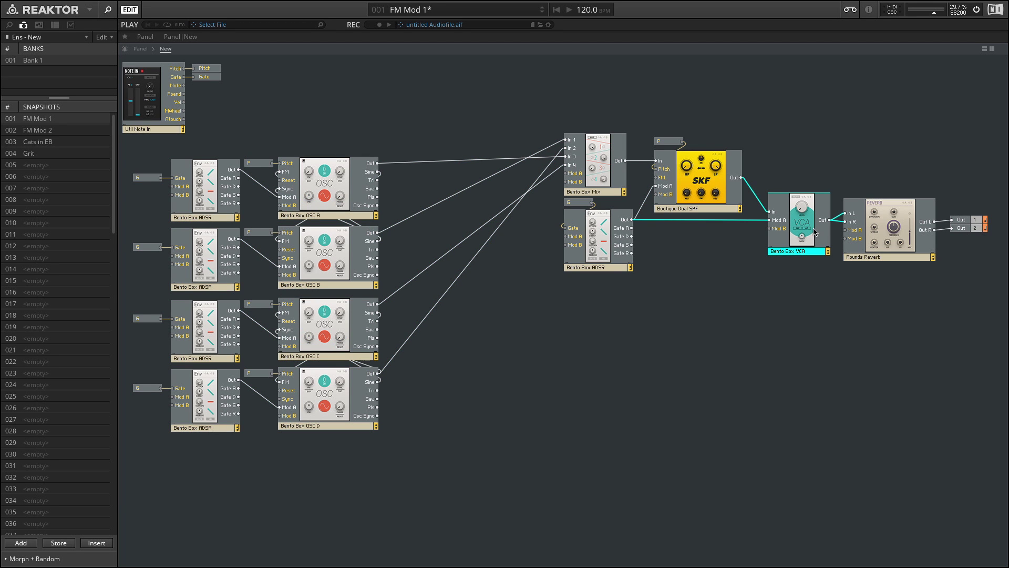
{"action": "left_click", "coordinate": [700, 184]}
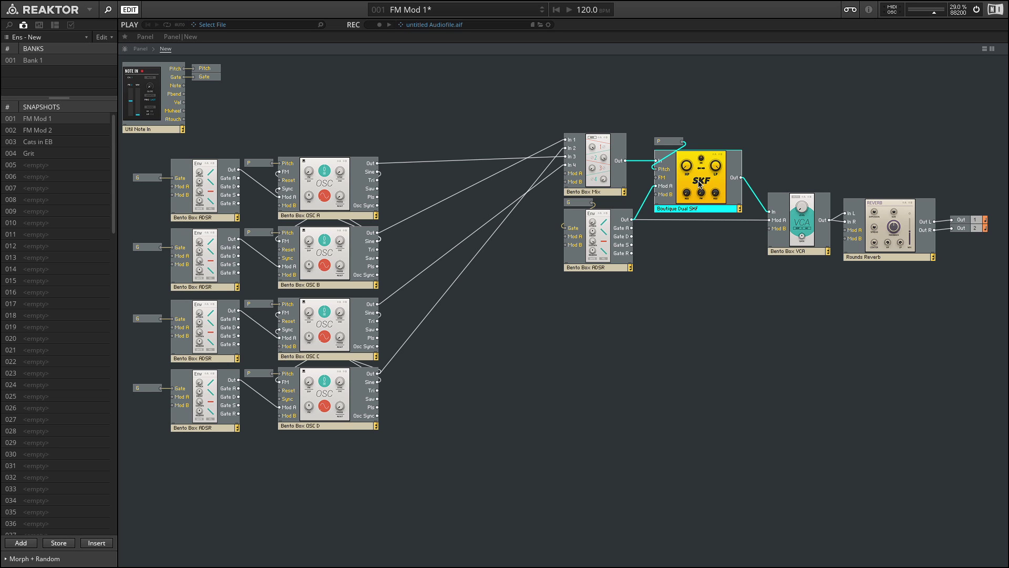
{"action": "left_click", "coordinate": [902, 228]}
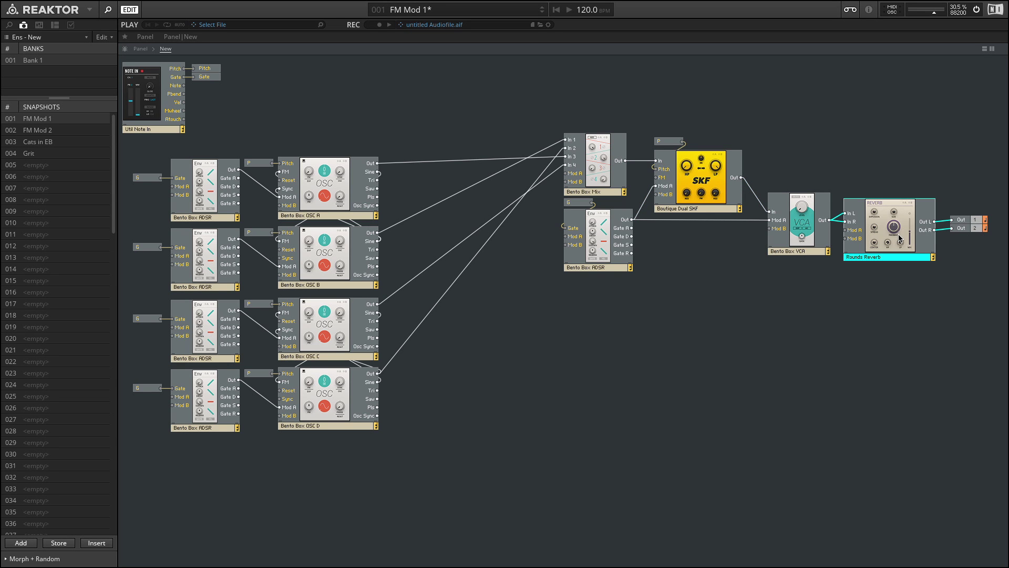
{"action": "left_click", "coordinate": [333, 186]}
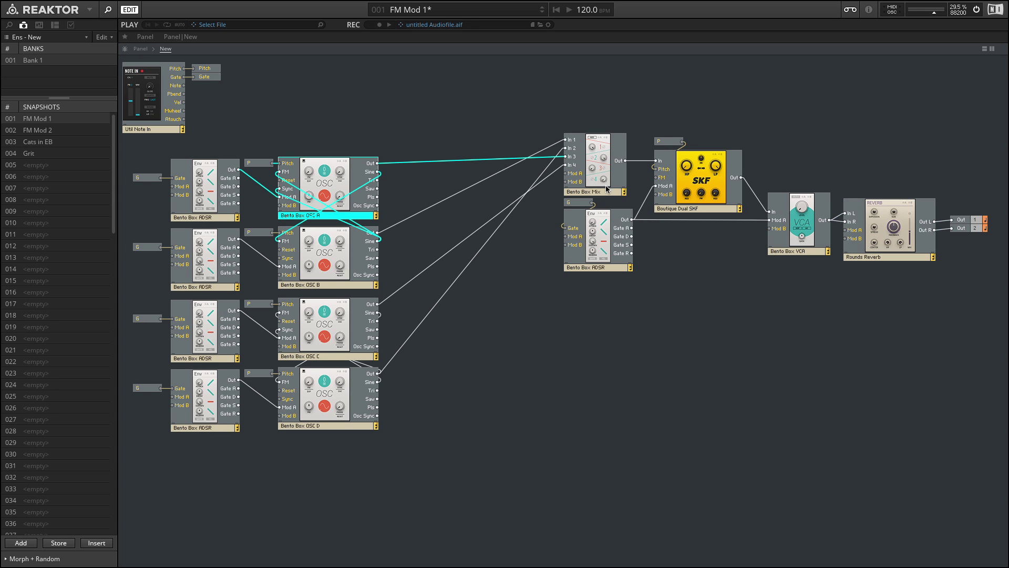
{"action": "left_click", "coordinate": [592, 172]}
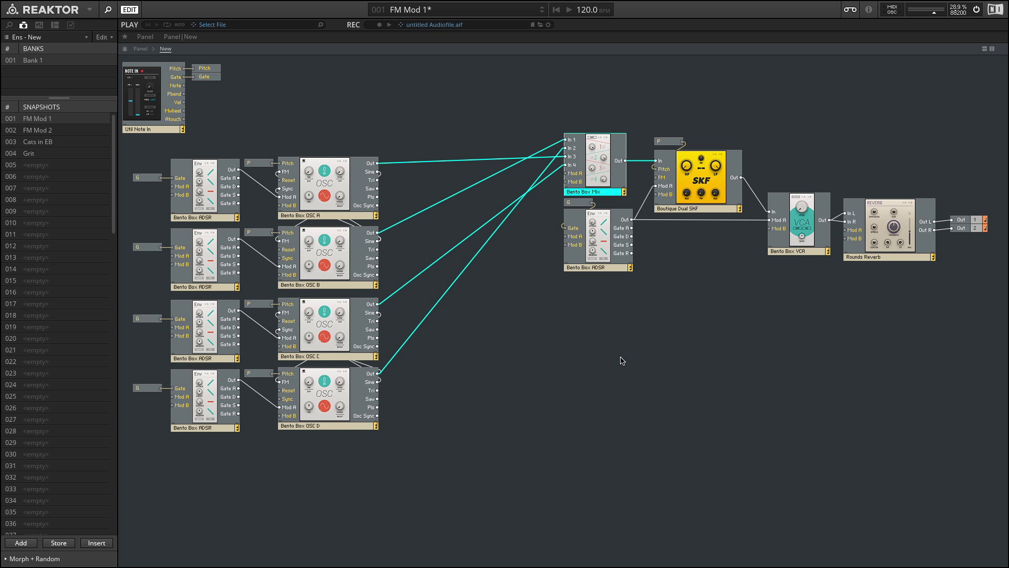
Undo the earlier move and shift the eight envelope and oscillator modules up and right.
{"action": "left_click_drag", "start_coordinate": [206, 117], "coordinate": [467, 313]}
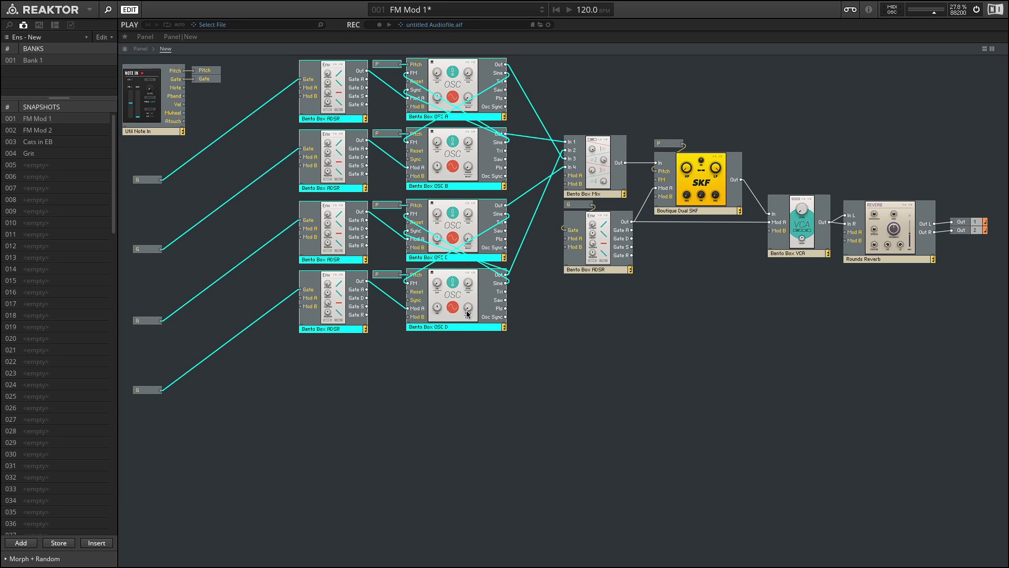
{"action": "left_click", "coordinate": [364, 364]}
{"action": "key", "text": "ctrl+z"}
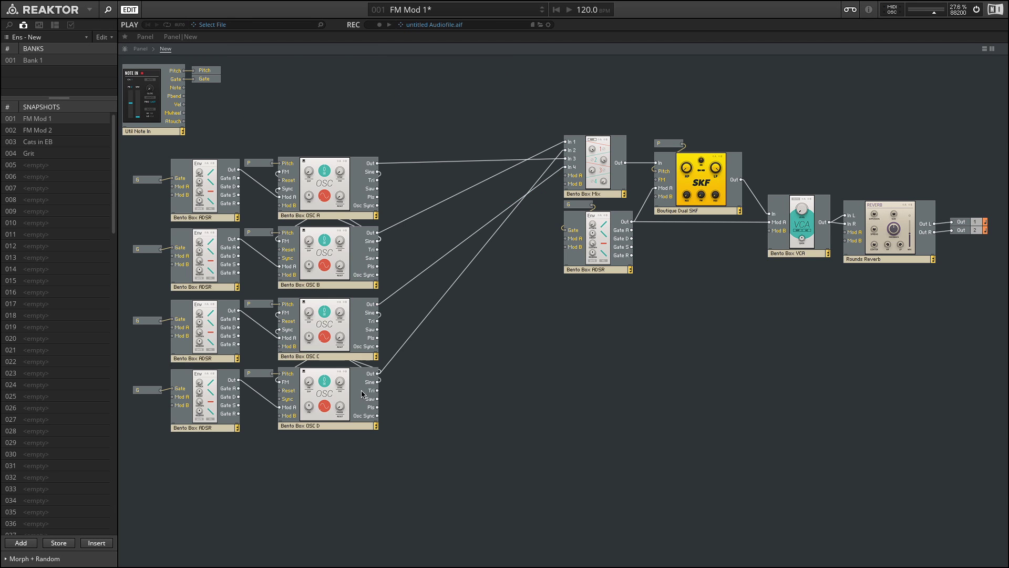
{"action": "left_click_drag", "start_coordinate": [146, 158], "coordinate": [451, 325]}
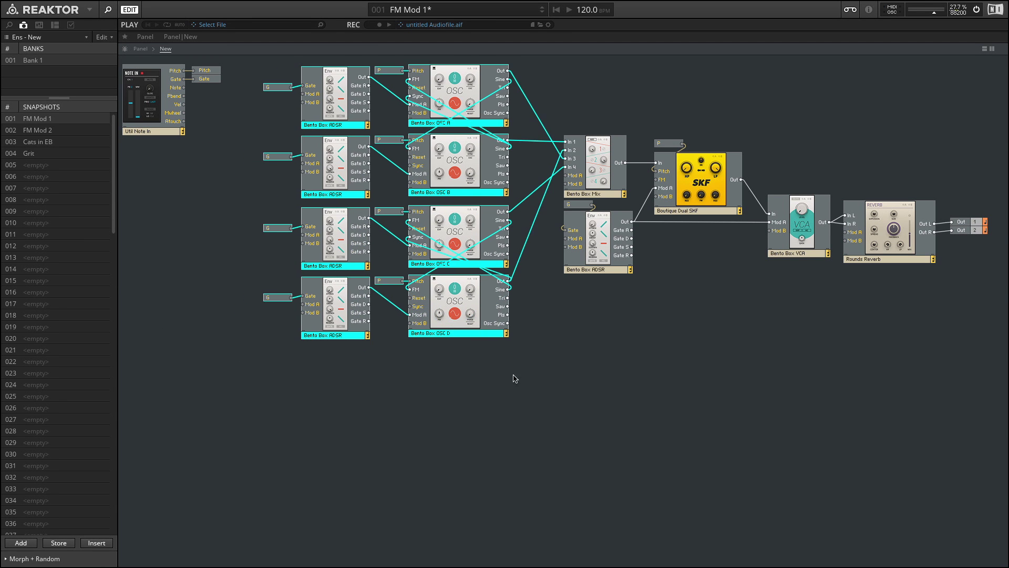
{"action": "right_click", "coordinate": [545, 359]}
Insert a Send module below OSC D, then delete it again.
{"action": "mouse_move", "coordinate": [579, 357]}
{"action": "mouse_move", "coordinate": [682, 520]}
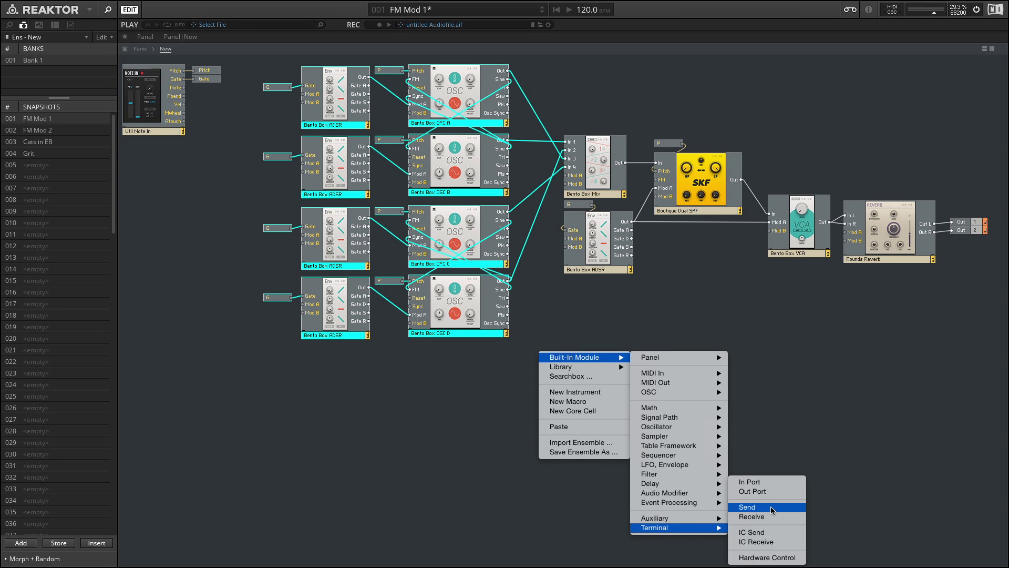
{"action": "left_click", "coordinate": [772, 510]}
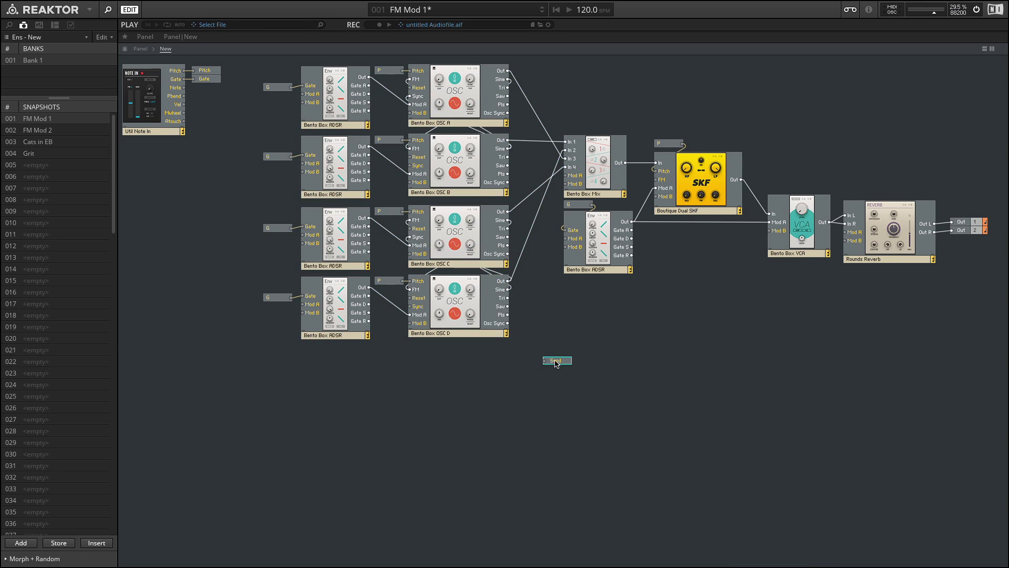
{"action": "left_click_drag", "start_coordinate": [559, 363], "coordinate": [449, 370]}
{"action": "key", "text": "Delete"}
Inspect the properties and function settings of the Pitch and Gate send modules.
{"action": "left_click", "coordinate": [204, 71]}
{"action": "left_click", "coordinate": [71, 24]}
{"action": "left_click", "coordinate": [19, 50]}
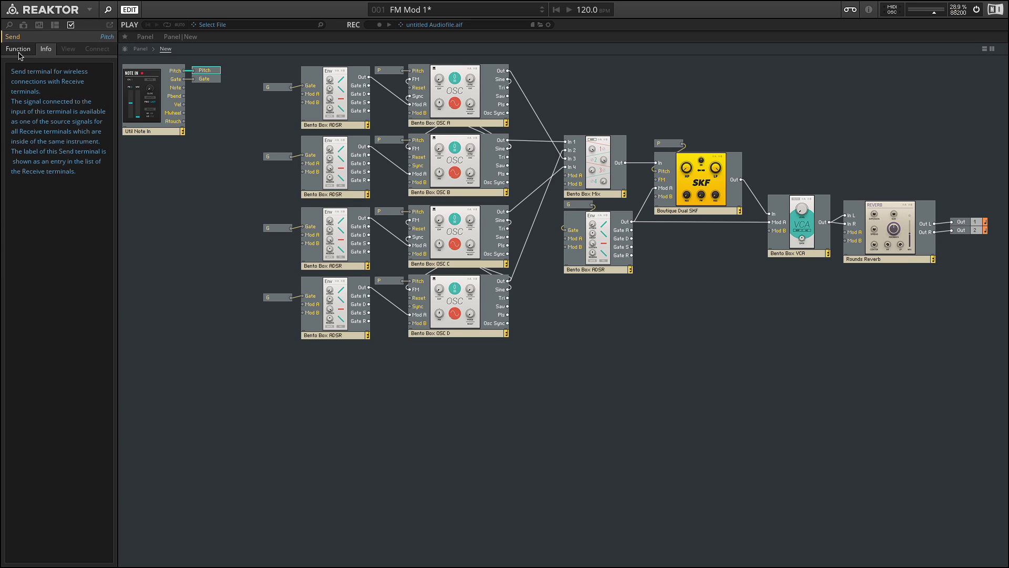
{"action": "left_click", "coordinate": [208, 79]}
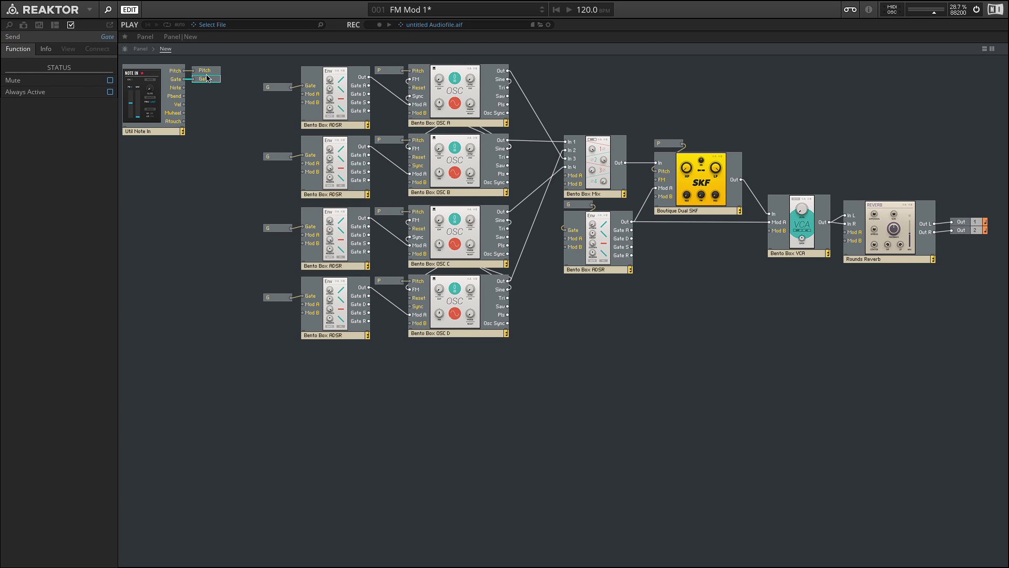
{"action": "left_click", "coordinate": [209, 71]}
Rename the Pitch2 send module to Pitch.
{"action": "double_click", "coordinate": [106, 37]}
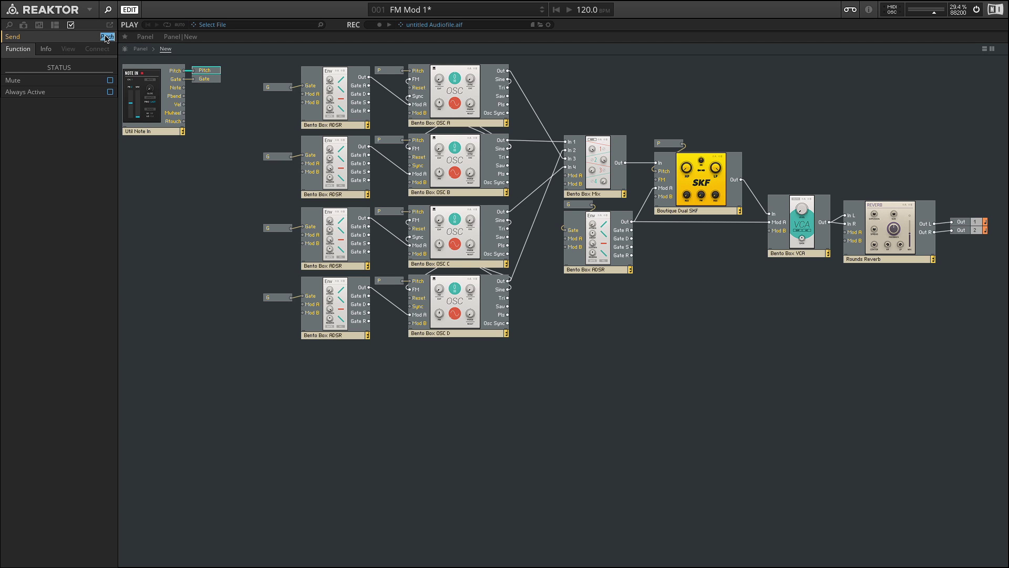
{"action": "left_click", "coordinate": [107, 36]}
{"action": "key", "text": "Return"}
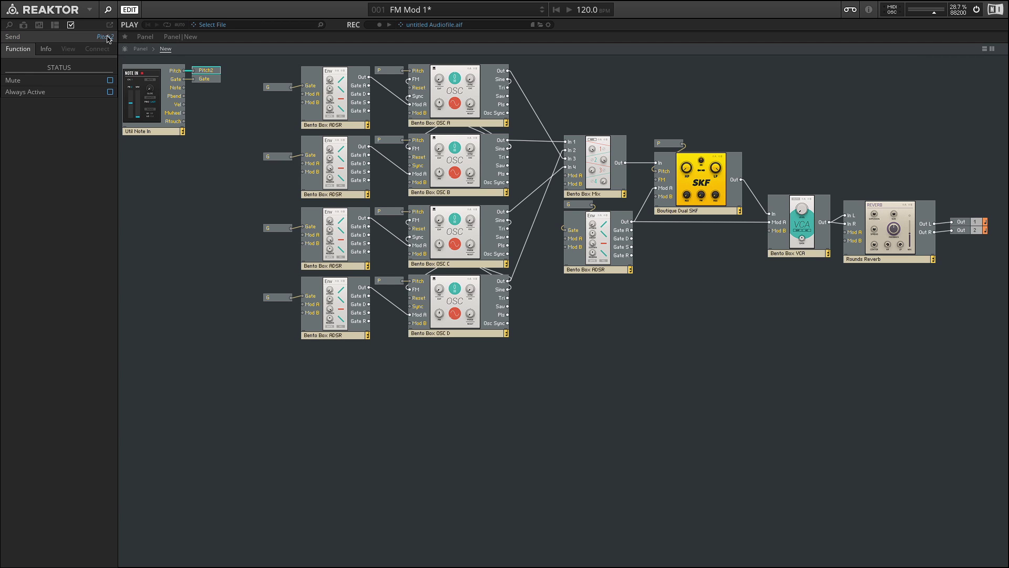
{"action": "key", "text": "BackSpace"}
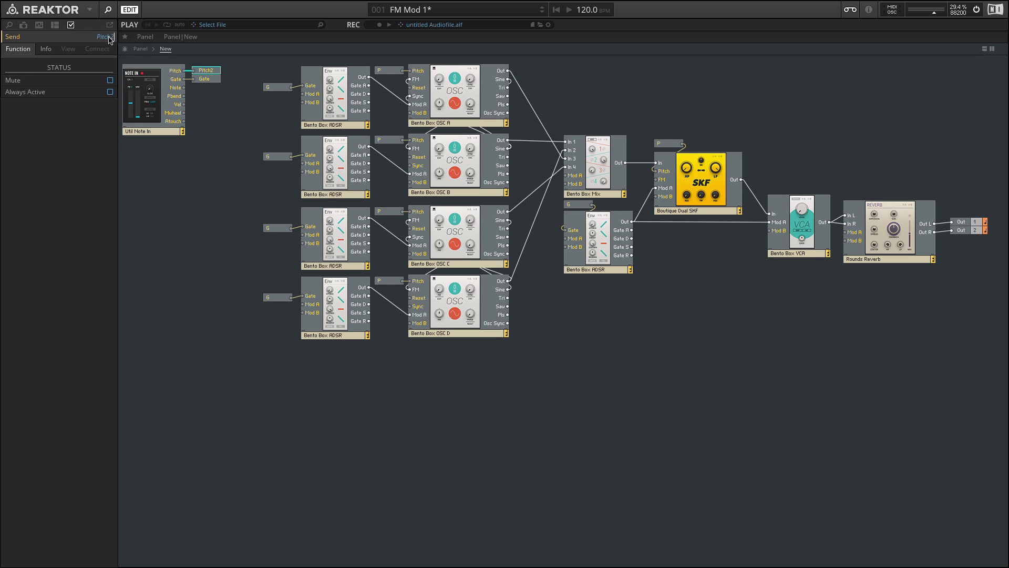
{"action": "key", "text": "Return"}
{"action": "left_click", "coordinate": [234, 105]}
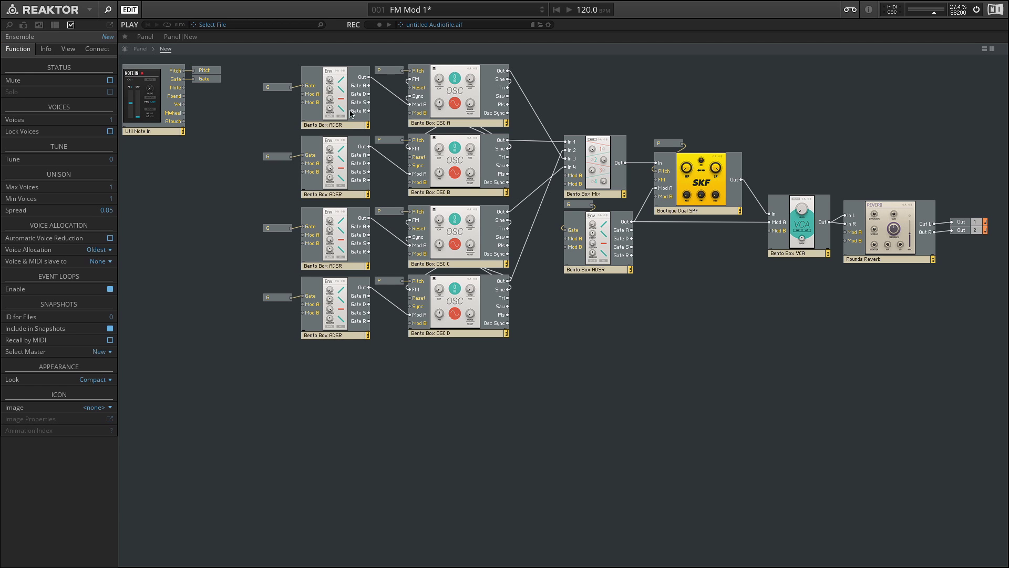
{"action": "left_click", "coordinate": [387, 74]}
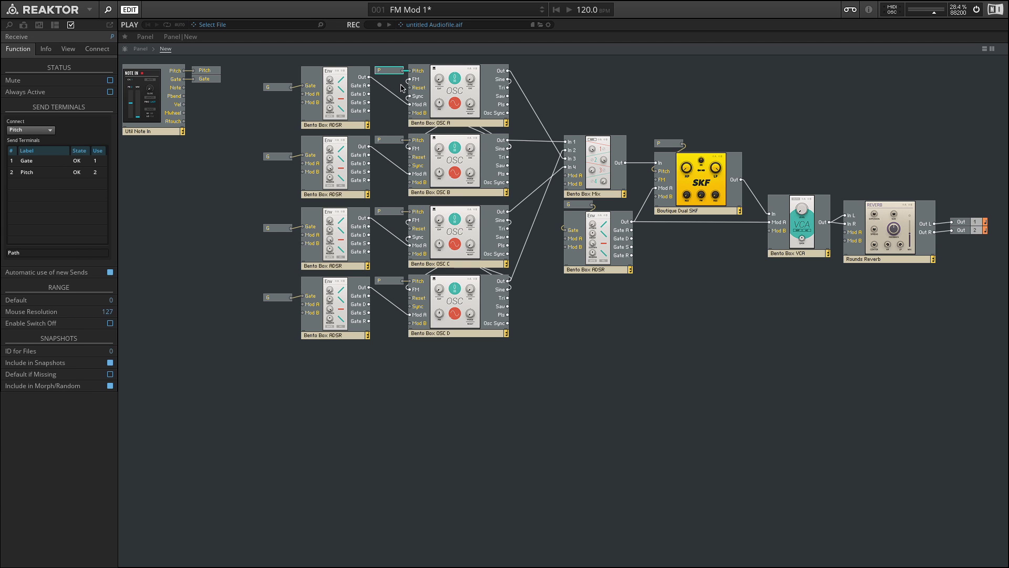
{"action": "right_click", "coordinate": [237, 123]}
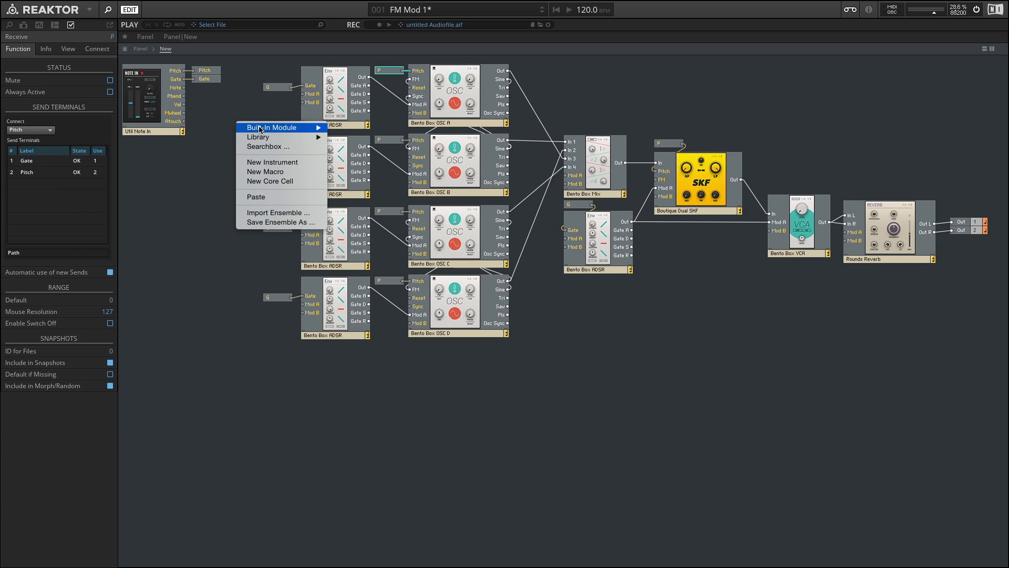
{"action": "mouse_move", "coordinate": [284, 128]}
{"action": "mouse_move", "coordinate": [374, 298]}
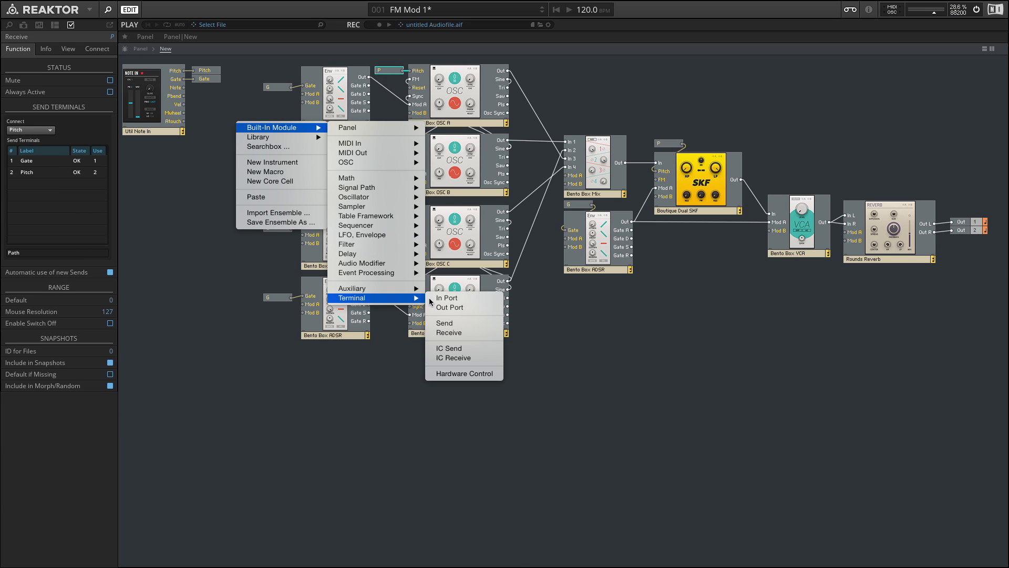
{"action": "left_click", "coordinate": [463, 333]}
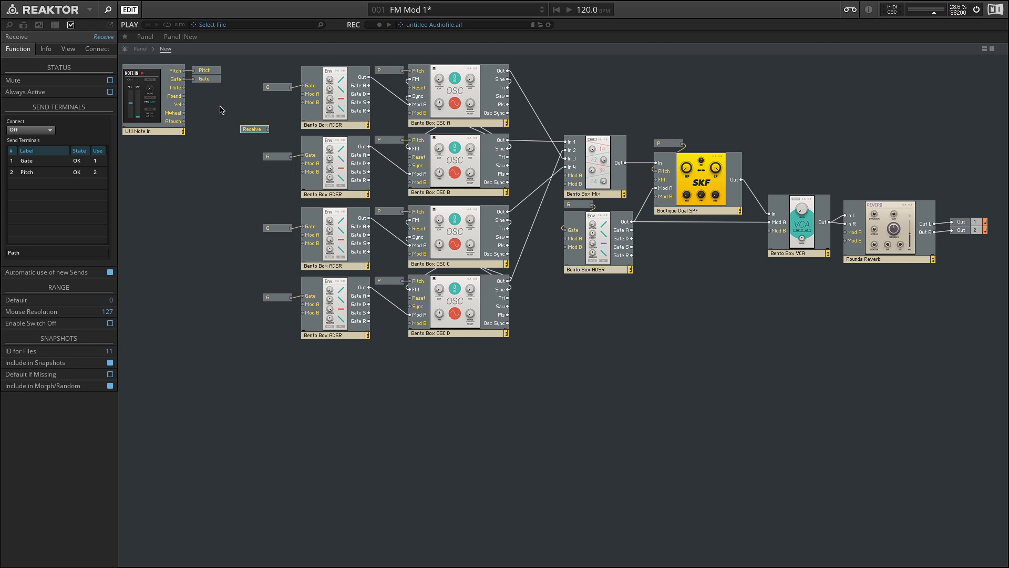
{"action": "left_click", "coordinate": [100, 38]}
{"action": "type", "text": "P"}
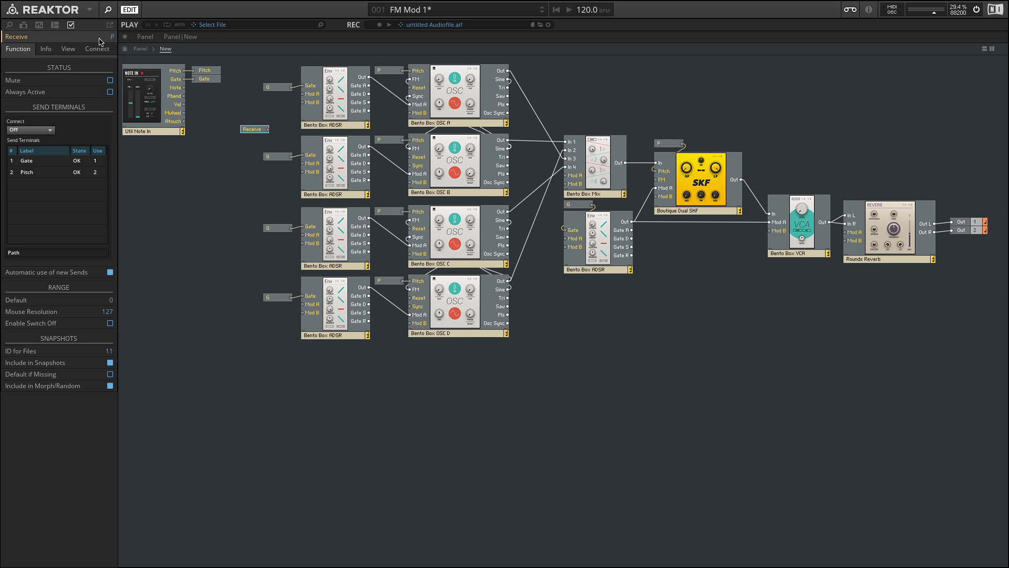
{"action": "type", "text": "2"}
{"action": "key", "text": "Return"}
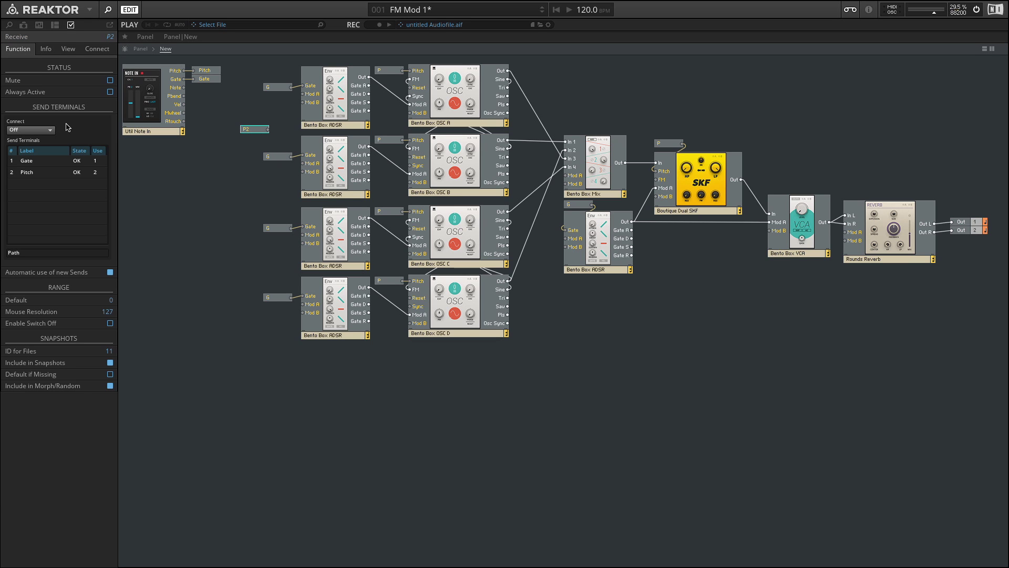
{"action": "left_click", "coordinate": [31, 130]}
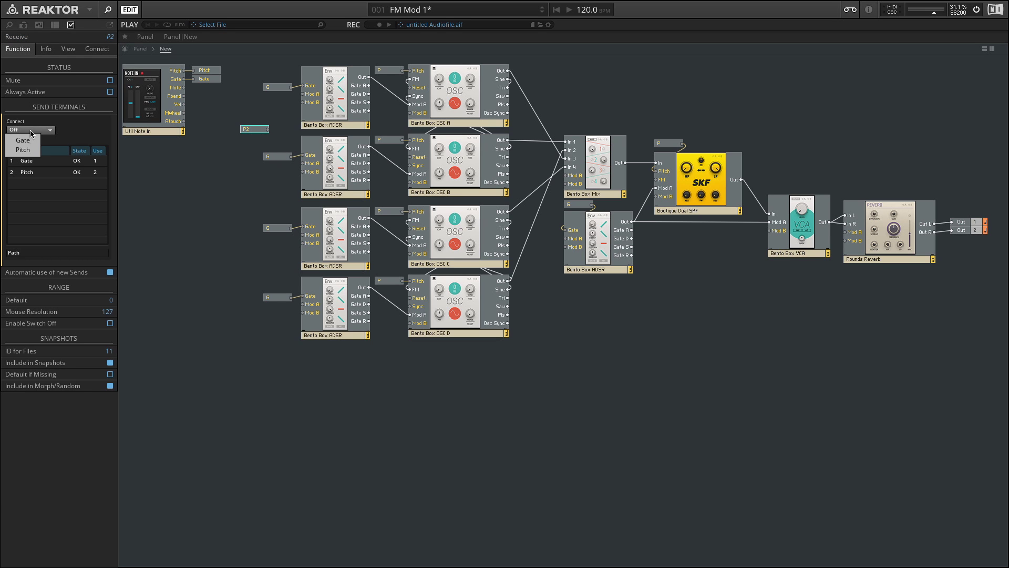
{"action": "left_click", "coordinate": [25, 150]}
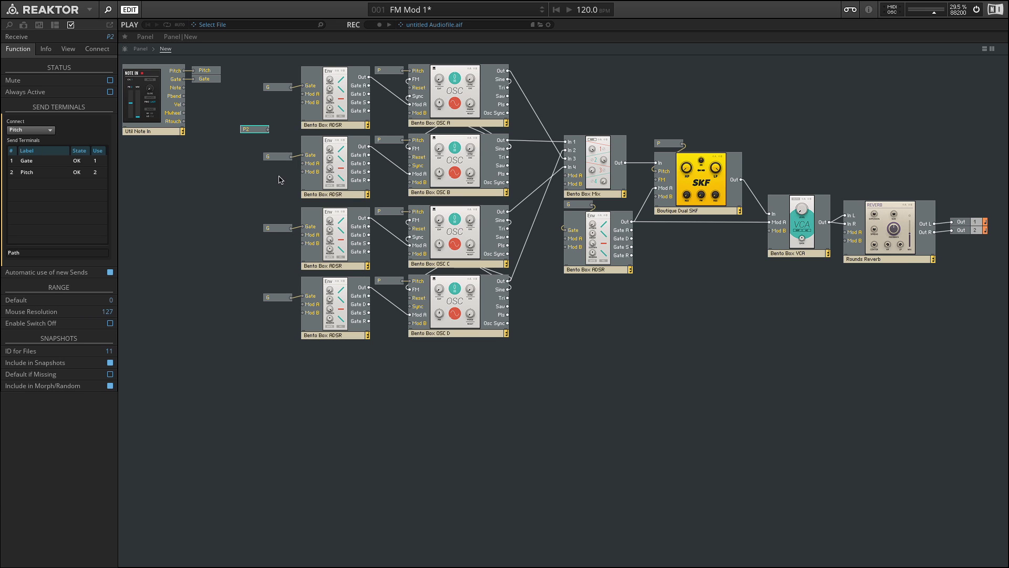
{"action": "key", "text": "Delete"}
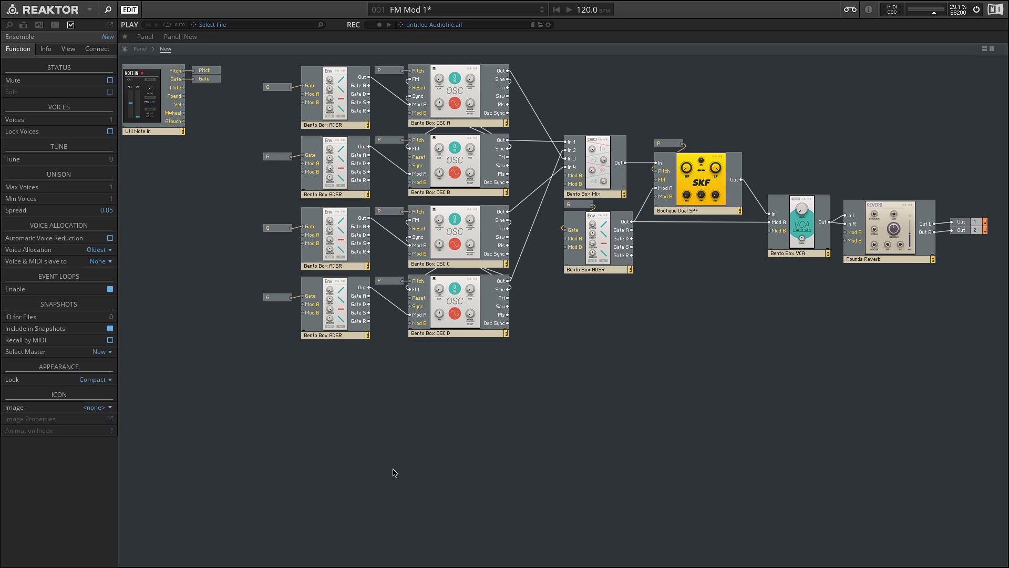
{"action": "left_click_drag", "start_coordinate": [254, 74], "coordinate": [304, 331]}
{"action": "left_click_drag", "start_coordinate": [493, 384], "coordinate": [308, 308]}
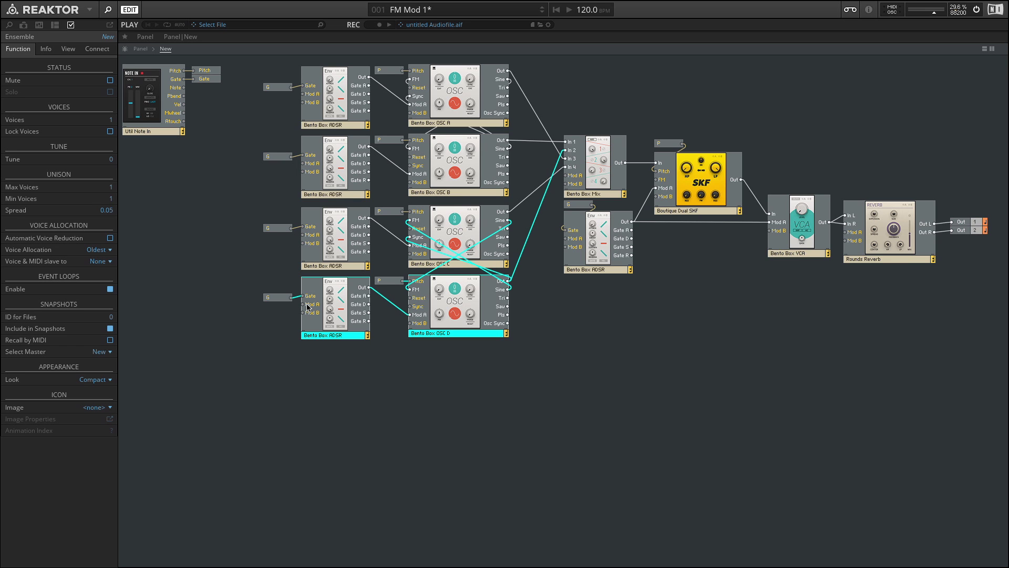
{"action": "left_click", "coordinate": [453, 112]}
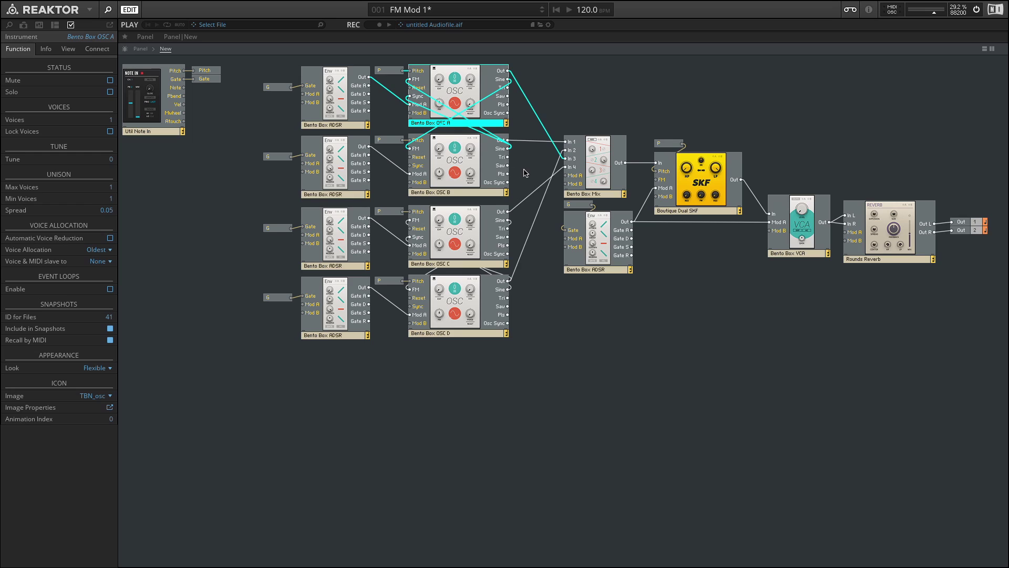
{"action": "left_click_drag", "start_coordinate": [478, 165], "coordinate": [477, 165]}
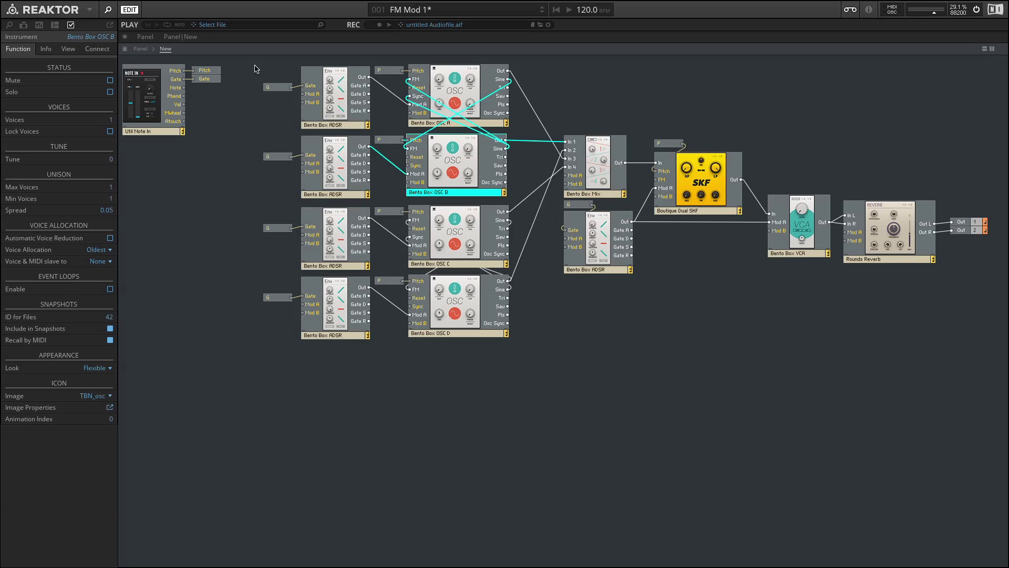
{"action": "left_click_drag", "start_coordinate": [255, 67], "coordinate": [515, 190]}
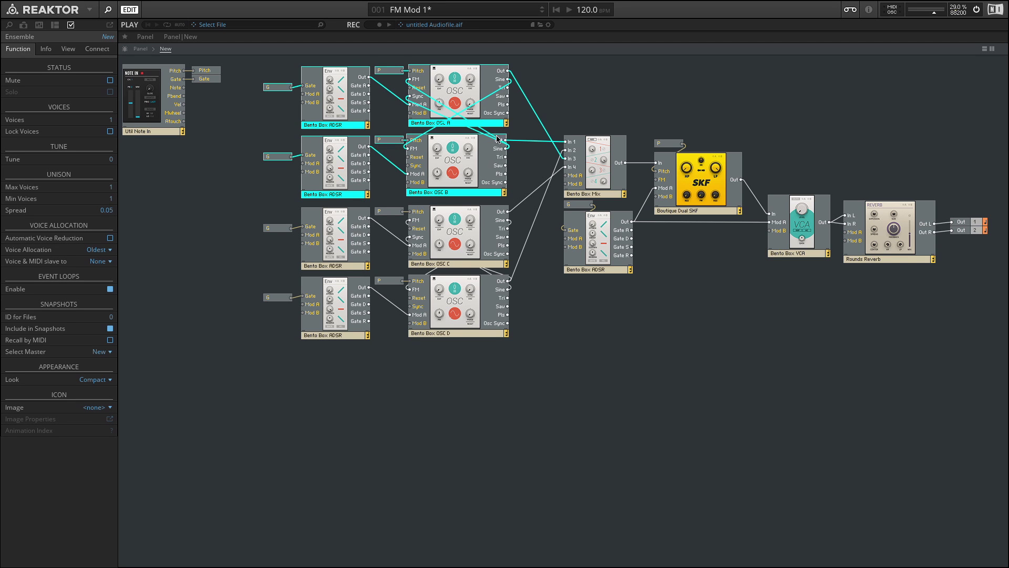
{"action": "left_click_drag", "start_coordinate": [223, 218], "coordinate": [461, 330]}
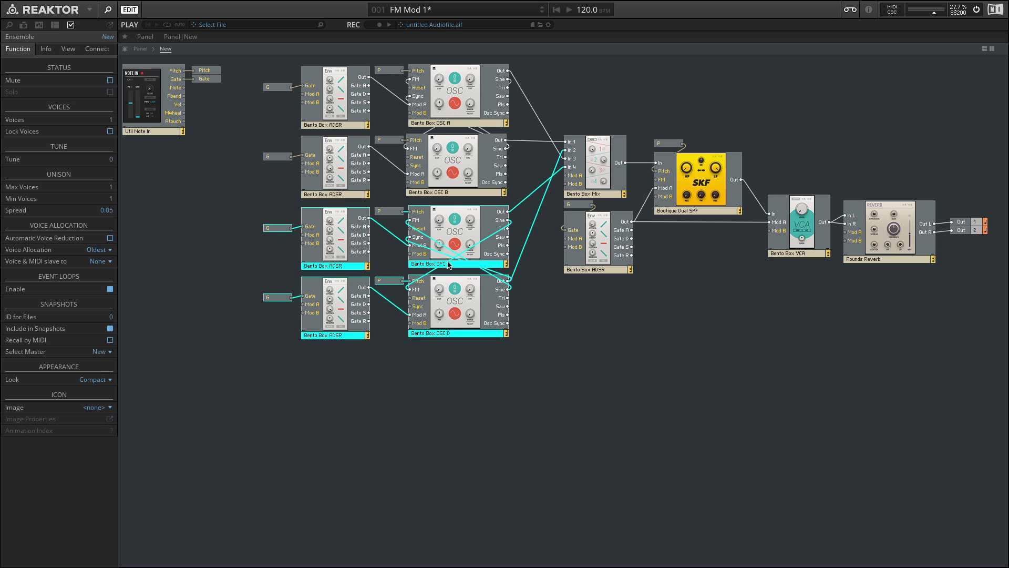
{"action": "left_click", "coordinate": [519, 92]}
{"action": "left_click", "coordinate": [528, 141]}
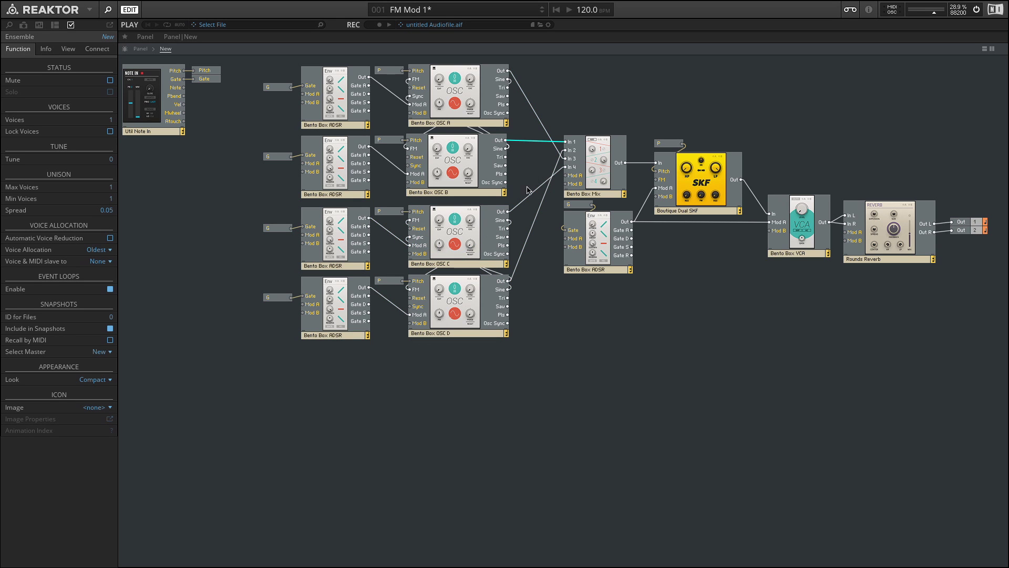
{"action": "left_click", "coordinate": [530, 193]}
{"action": "left_click", "coordinate": [541, 207]}
In the panel view, select the Bento Box ADSR and OSC A, and inspect OSC A's name.
{"action": "left_click", "coordinate": [141, 49]}
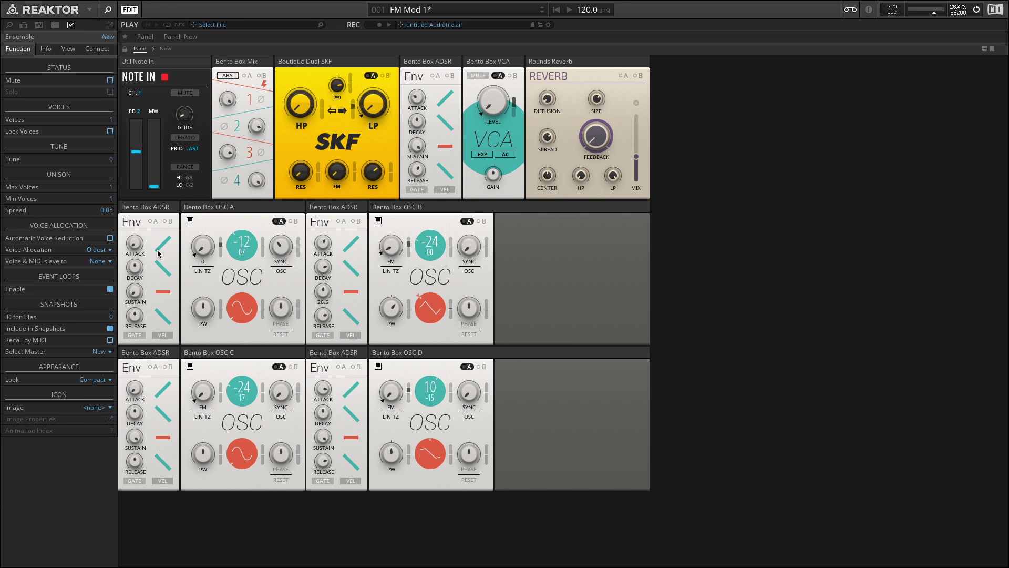
{"action": "left_click", "coordinate": [146, 209]}
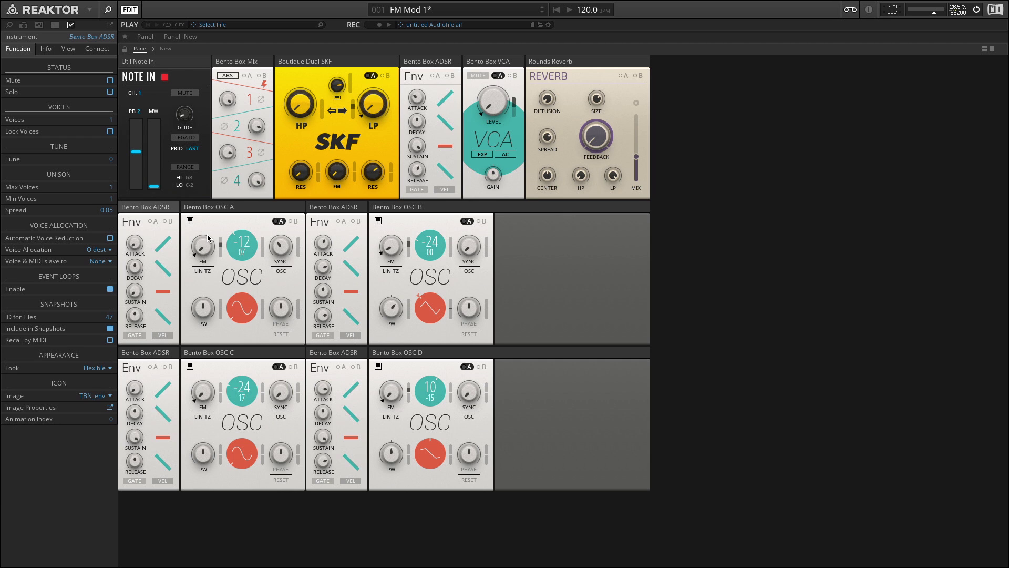
{"action": "left_click", "coordinate": [244, 209]}
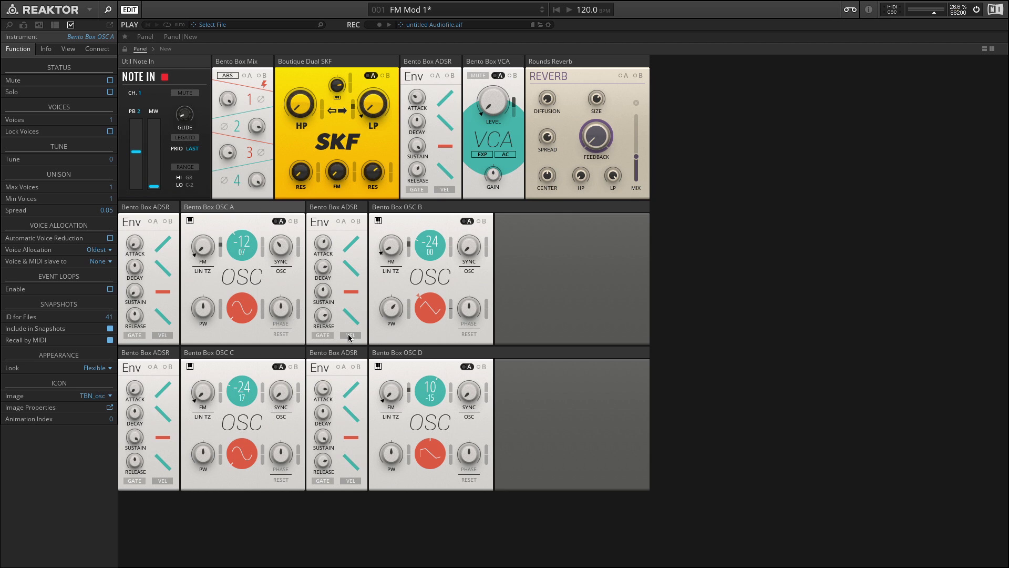
{"action": "double_click", "coordinate": [101, 37]}
{"action": "double_click", "coordinate": [112, 37]}
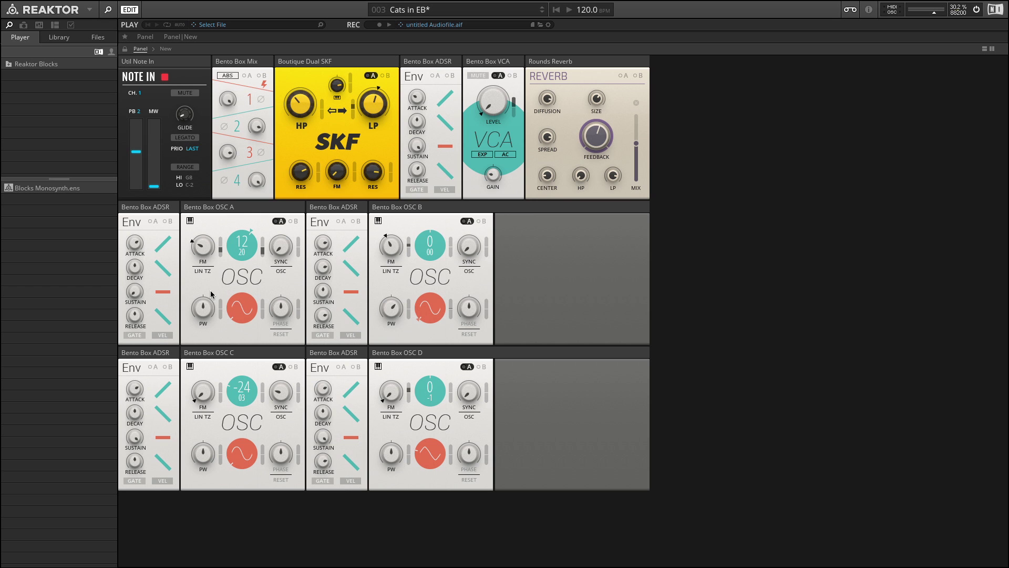
Set OSC A's fine tuning to 20.
{"action": "mouse_move", "coordinate": [280, 256]}
{"action": "left_click_drag", "start_coordinate": [239, 249], "coordinate": [250, 246]}
{"action": "scroll", "coordinate": [203, 246], "scroll_direction": "up", "scroll_amount": 5}
Lower OSC A's FM amount toward 28.1.
{"action": "scroll", "coordinate": [200, 244], "scroll_direction": "down", "scroll_amount": 5}
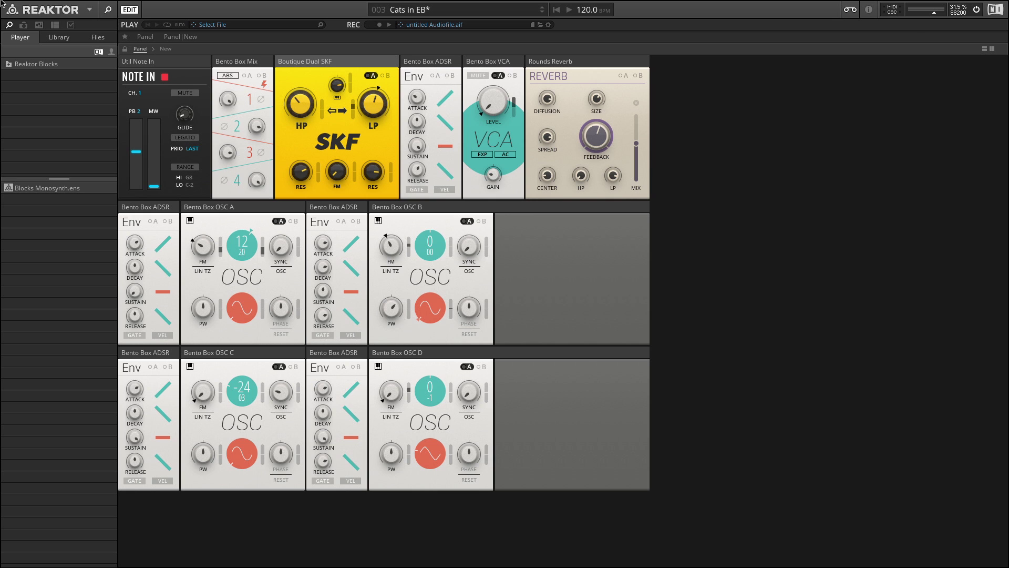
Browse Reaktor Blocks folders Boutique, Digilog, Modern, Monark, Rounds and Util, ending on Driver's EFX-Driver.
{"action": "left_click", "coordinate": [59, 38]}
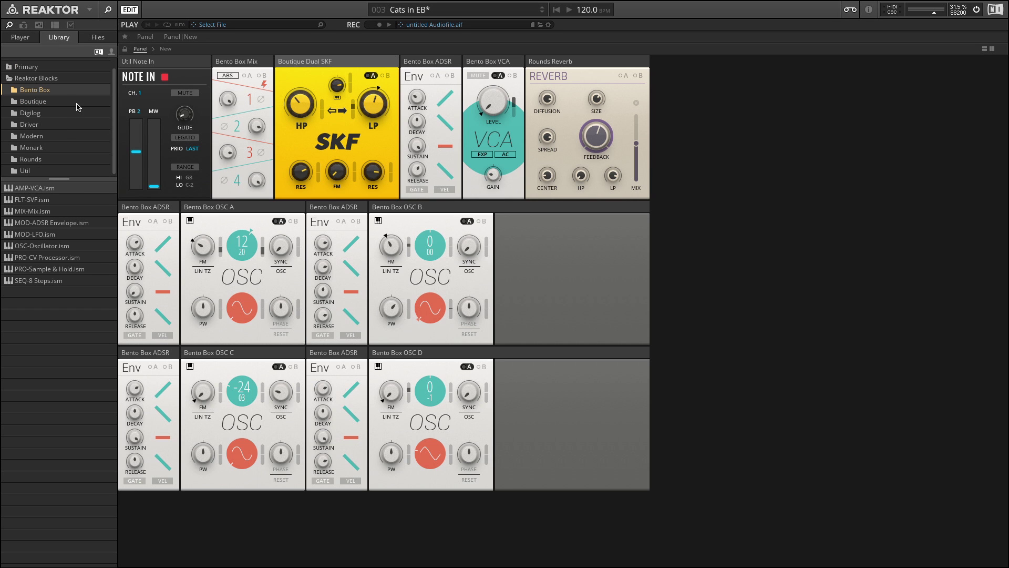
{"action": "left_click", "coordinate": [56, 102]}
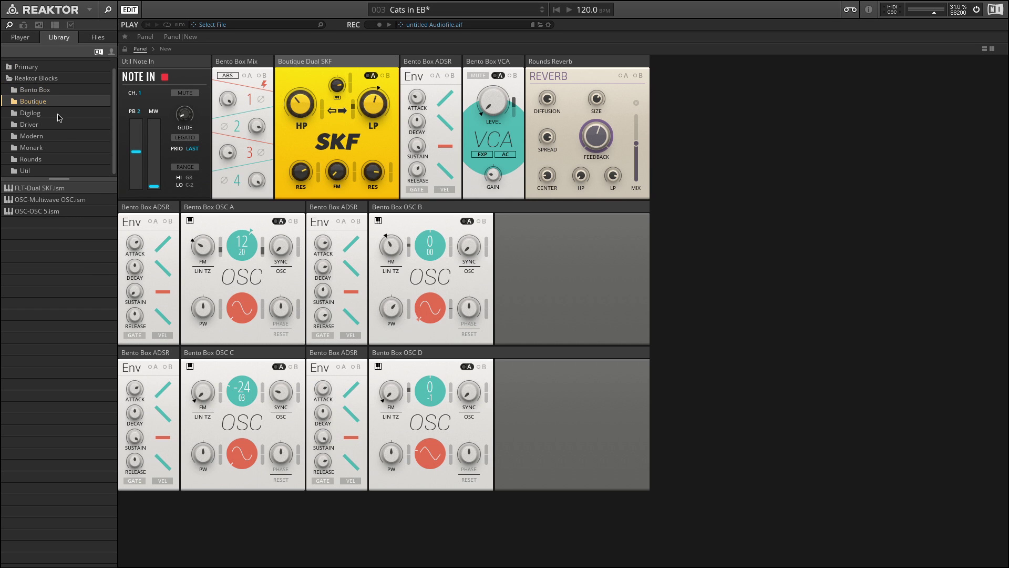
{"action": "left_click", "coordinate": [58, 113]}
{"action": "left_click", "coordinate": [58, 132]}
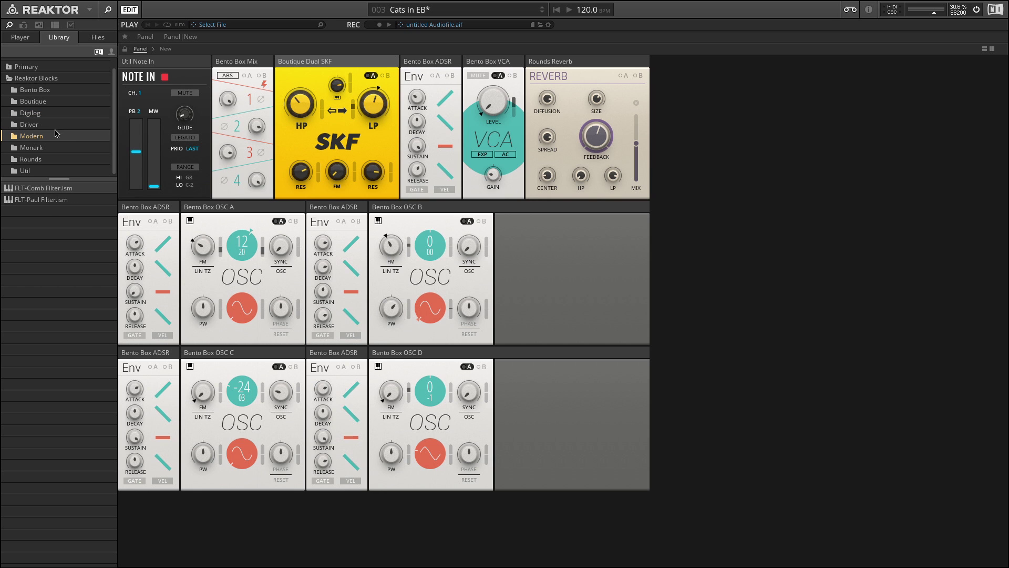
{"action": "left_click", "coordinate": [49, 150]}
{"action": "left_click", "coordinate": [49, 159]}
{"action": "left_click", "coordinate": [51, 171]}
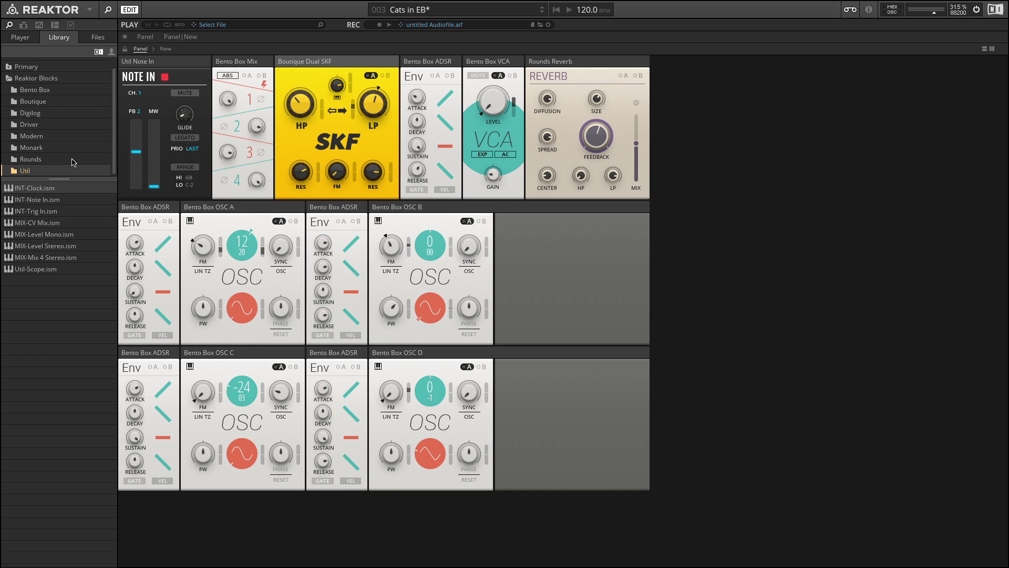
{"action": "left_click", "coordinate": [45, 151]}
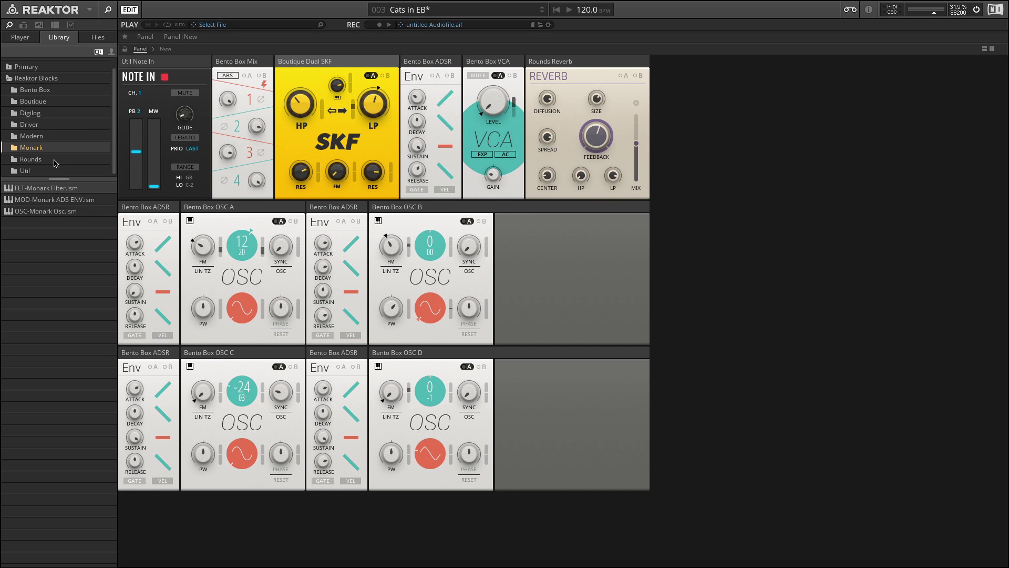
{"action": "left_click", "coordinate": [53, 138]}
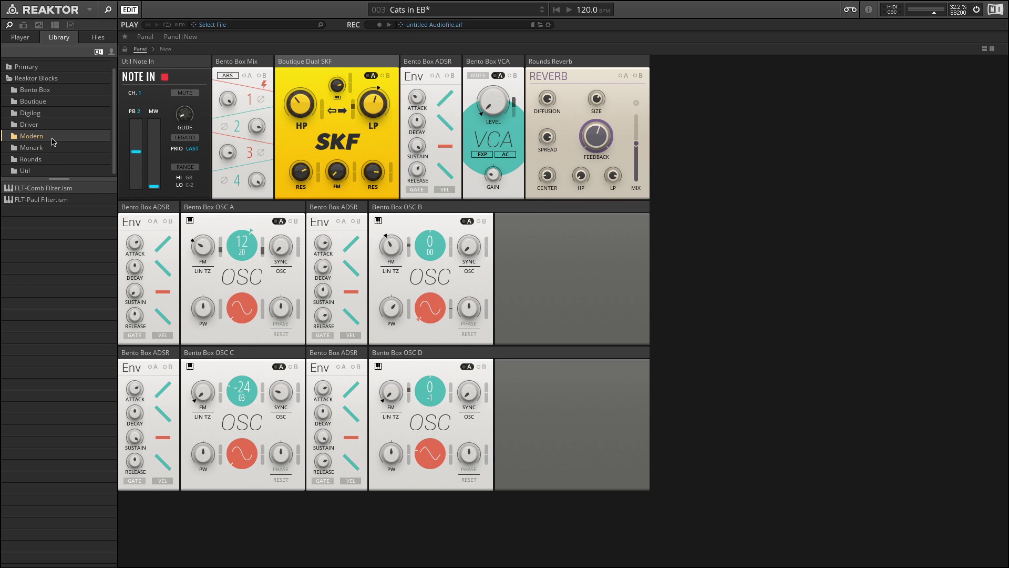
{"action": "left_click", "coordinate": [47, 102]}
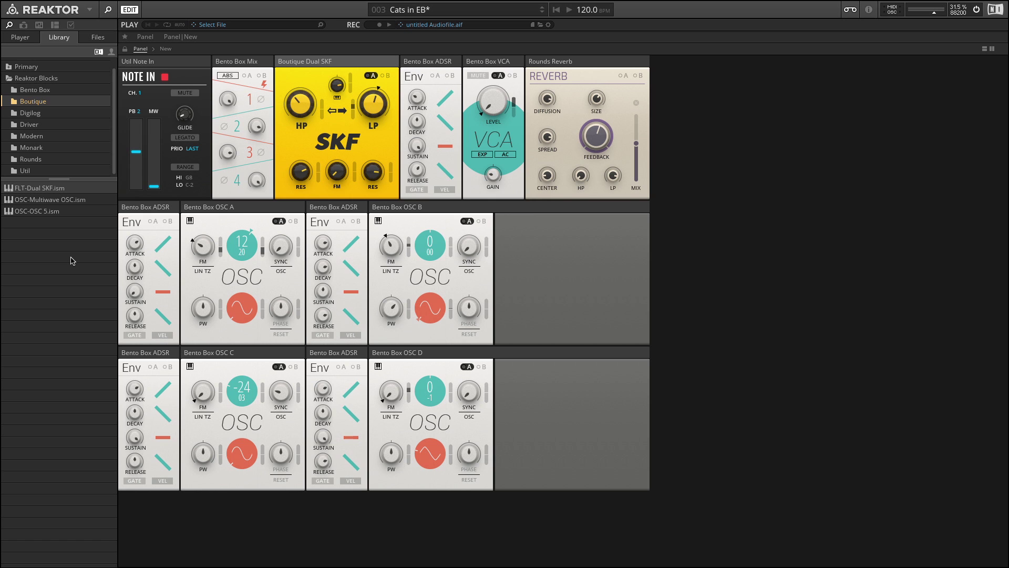
{"action": "left_click", "coordinate": [39, 125]}
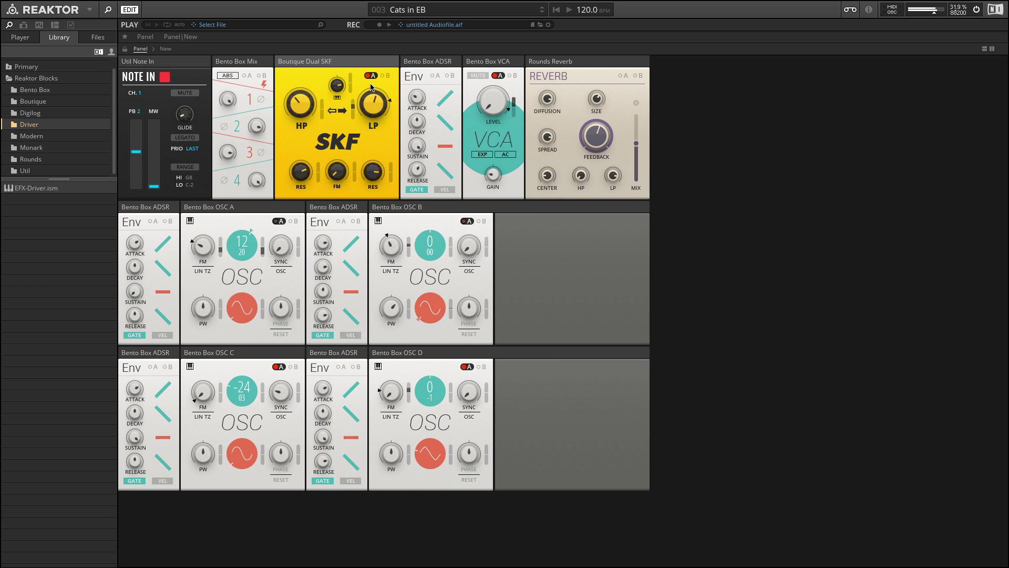
Set SKF cutoff 2.86 kHz, recall filter slot A, OSC A FM 21.8, sync OSC C 48, OSC A 50.3.
{"action": "left_click_drag", "start_coordinate": [370, 107], "coordinate": [350, 186]}
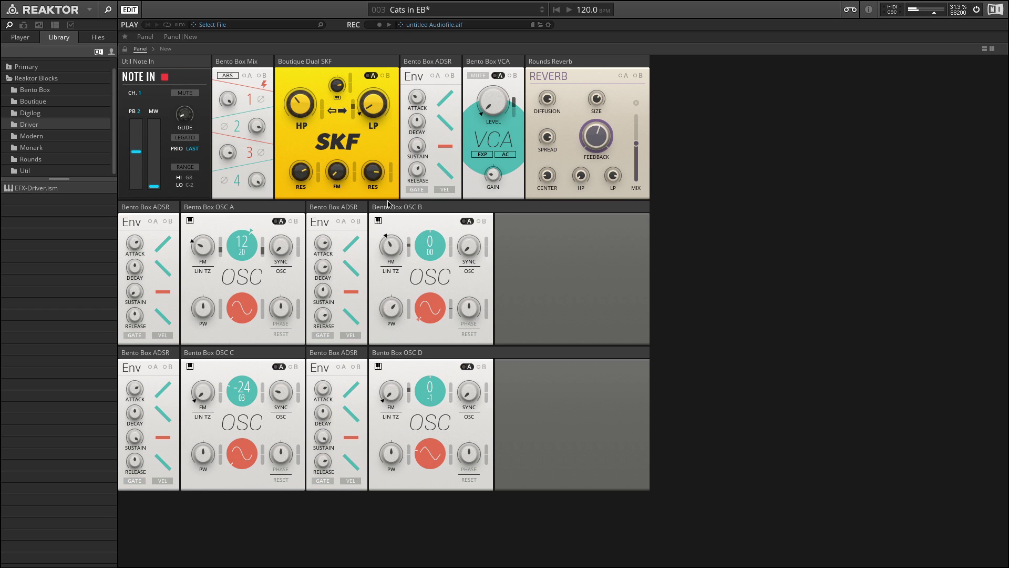
{"action": "left_click", "coordinate": [370, 74]}
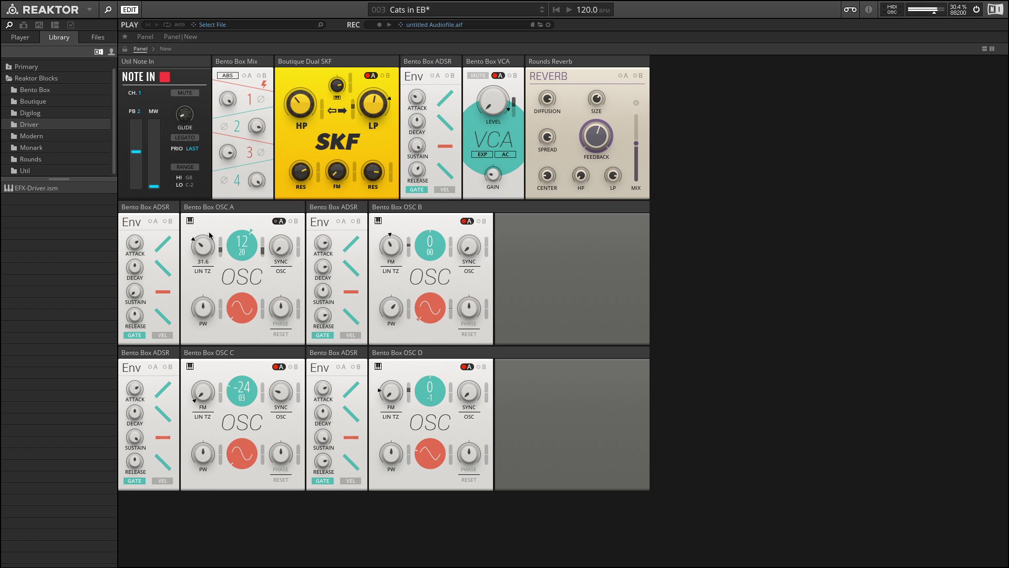
{"action": "left_click_drag", "start_coordinate": [209, 235], "coordinate": [225, 259]}
{"action": "left_click_drag", "start_coordinate": [282, 407], "coordinate": [295, 337]}
{"action": "left_click_drag", "start_coordinate": [279, 238], "coordinate": [288, 178]}
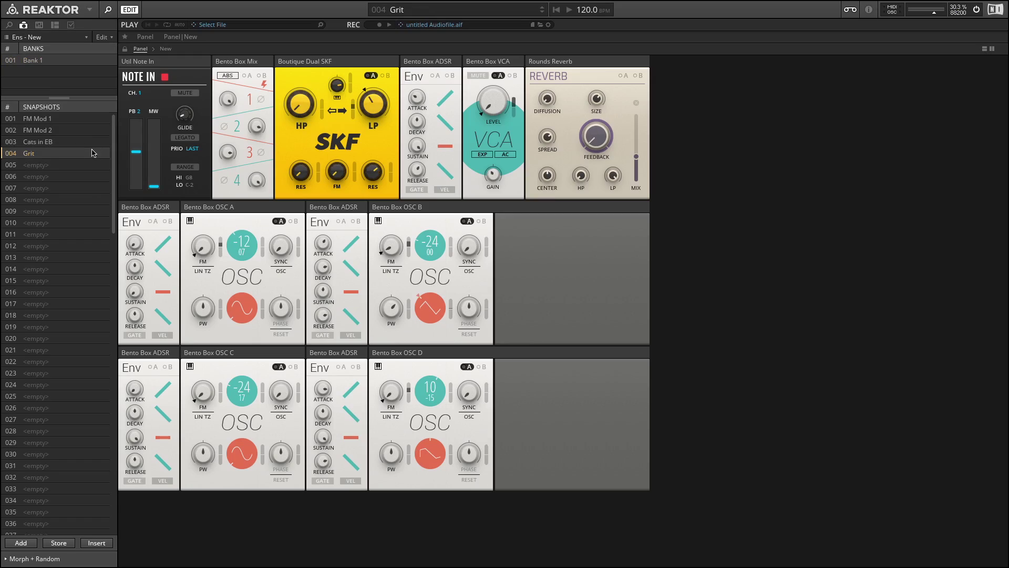
Load Grit, trace OSC B's connections in the structure, then return to the instrument panel.
{"action": "left_click", "coordinate": [94, 153]}
{"action": "left_click", "coordinate": [165, 49]}
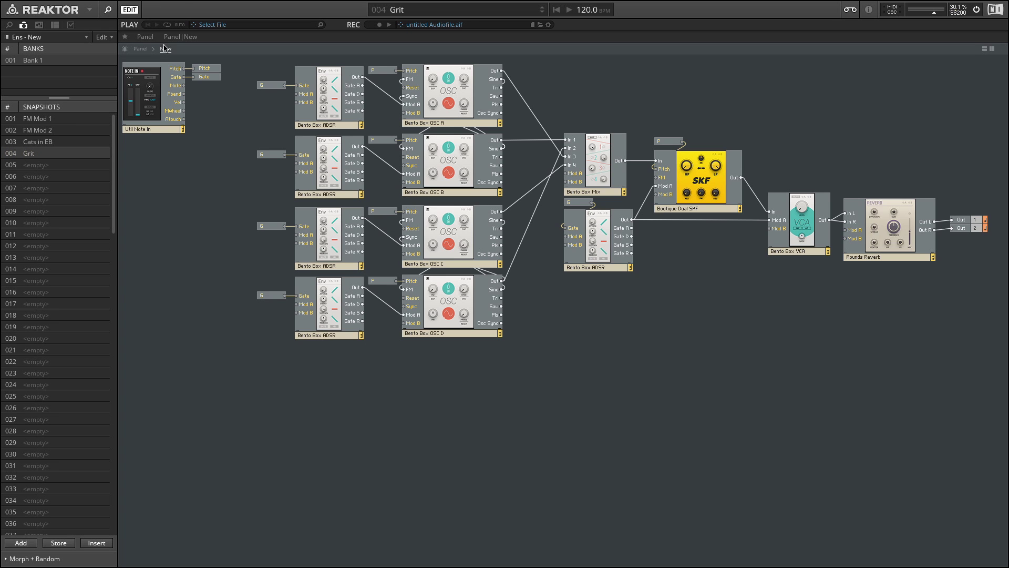
{"action": "left_click", "coordinate": [434, 163]}
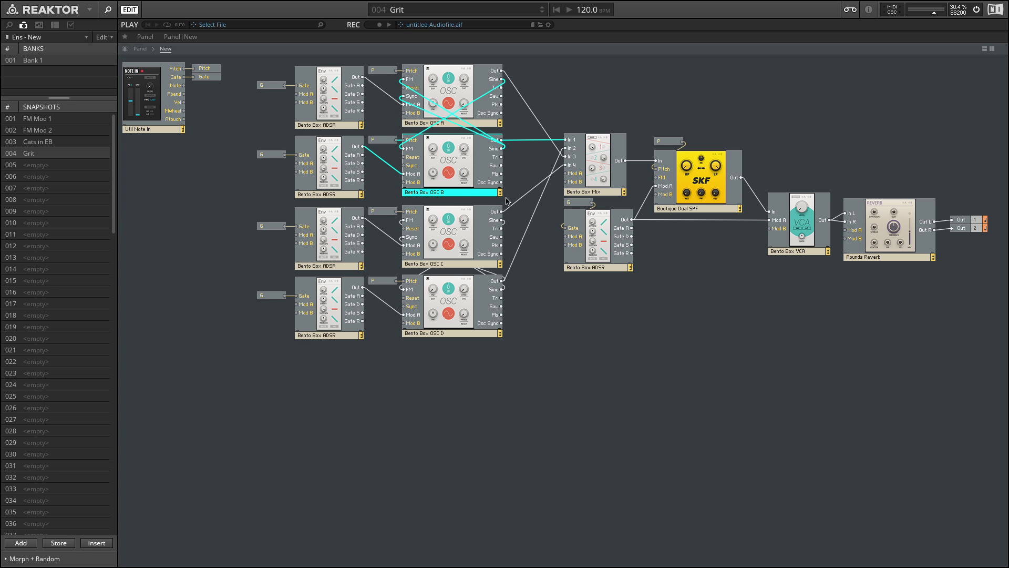
{"action": "left_click", "coordinate": [139, 50]}
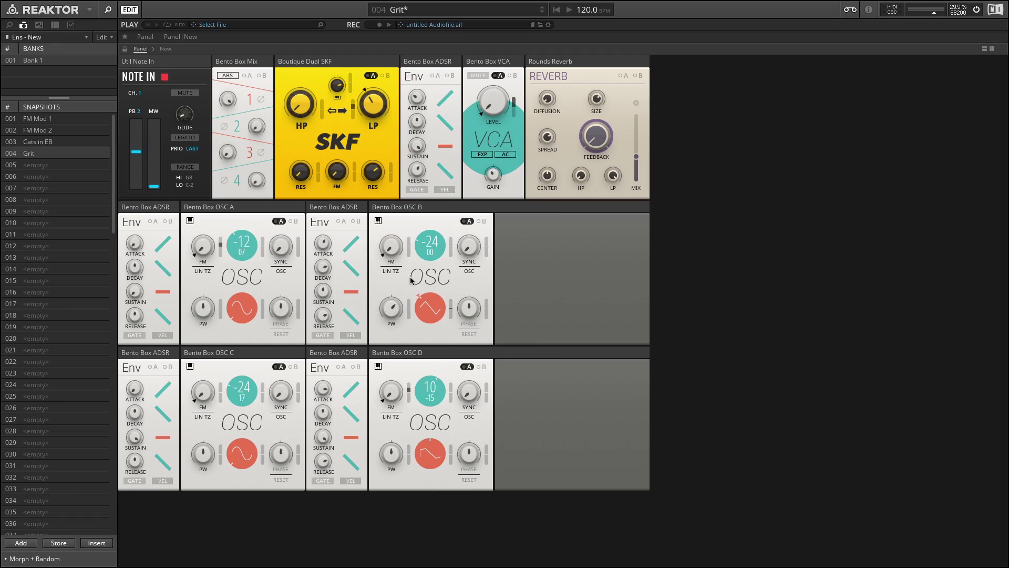
Detach OSC B from its A state, tune it from -4 to 0, and morph its triangle toward trapezoid.
{"action": "left_click", "coordinate": [467, 222]}
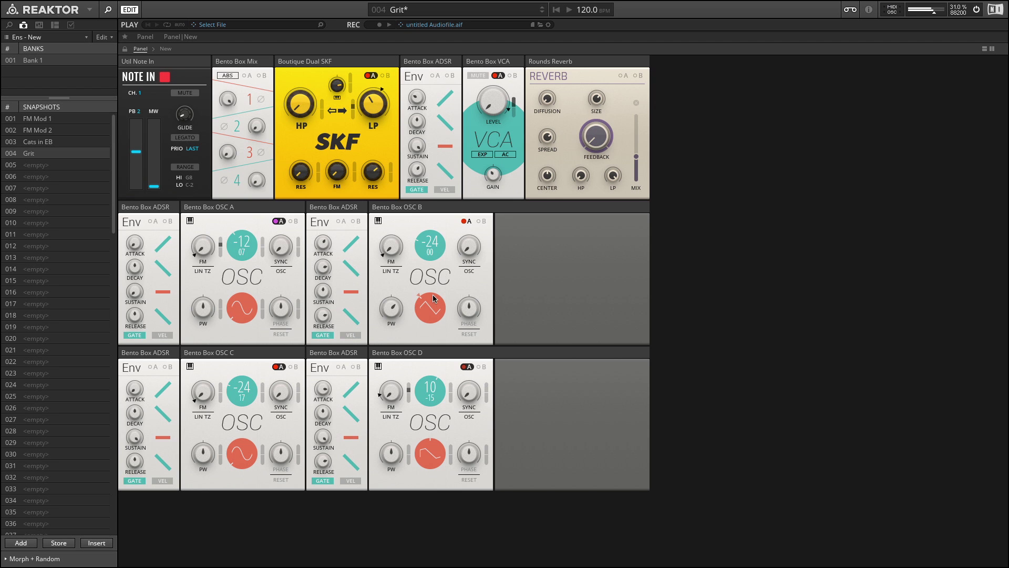
{"action": "left_click_drag", "start_coordinate": [429, 243], "coordinate": [449, 147]}
{"action": "left_click", "coordinate": [432, 229], "text": "ctrl"}
{"action": "mouse_move", "coordinate": [430, 293]}
{"action": "left_mouse_down"}
{"action": "mouse_move", "coordinate": [447, 222]}
{"action": "mouse_move", "coordinate": [439, 311]}
{"action": "left_mouse_up"}
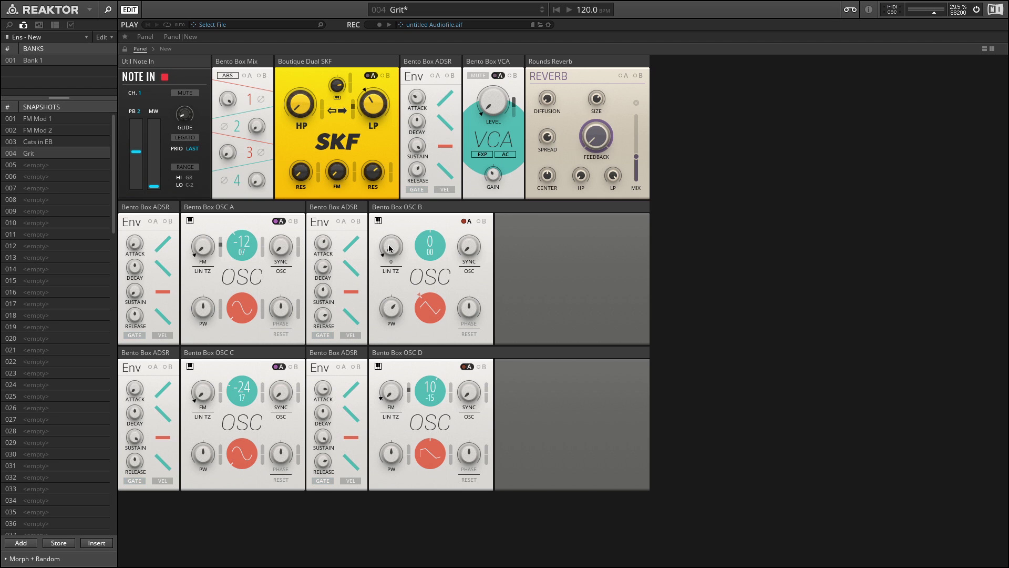
Turn OSC B's FM knob up from 0 to 33.9.
{"action": "left_click_drag", "start_coordinate": [388, 255], "coordinate": [399, 206]}
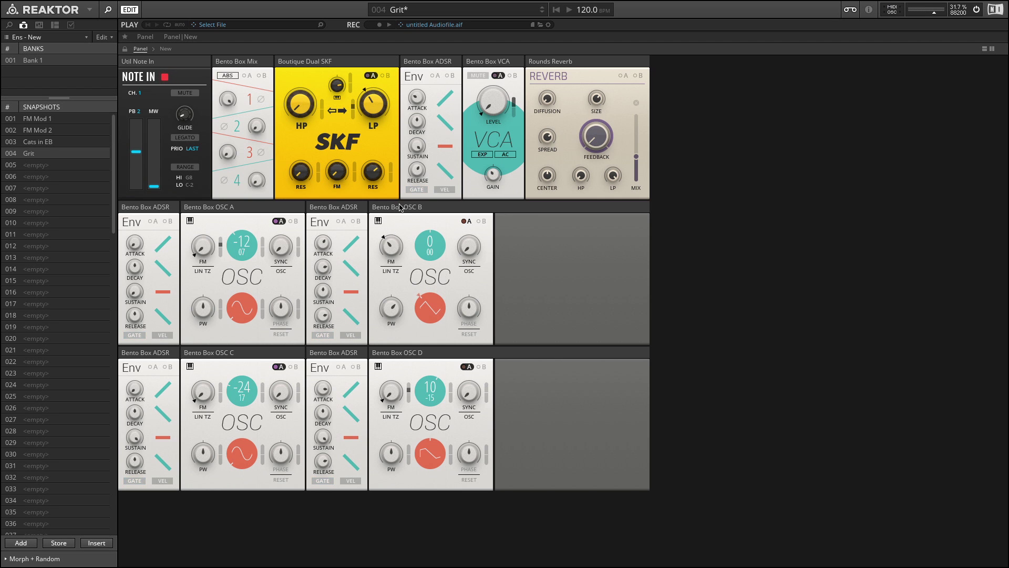